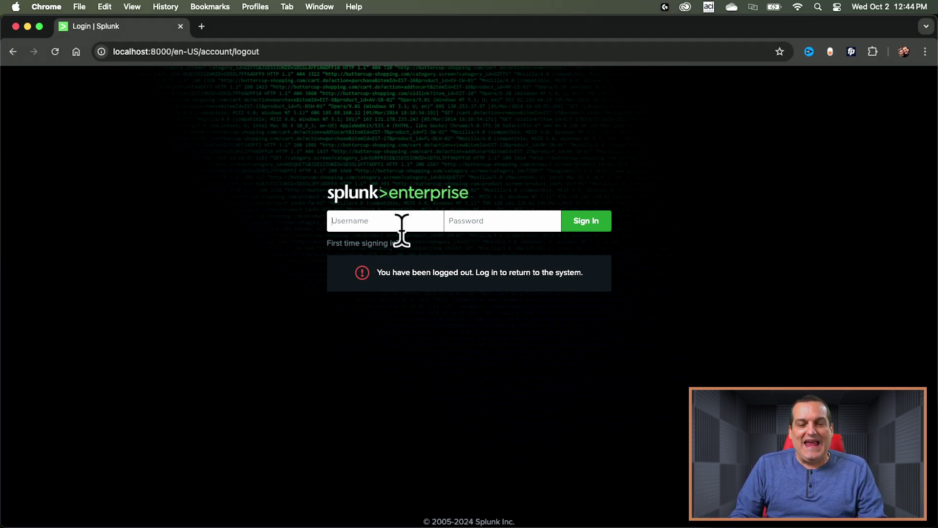
Sign in to Splunk Enterprise with the administrator username and password.
{"action": "left_click", "coordinate": [385, 220]}
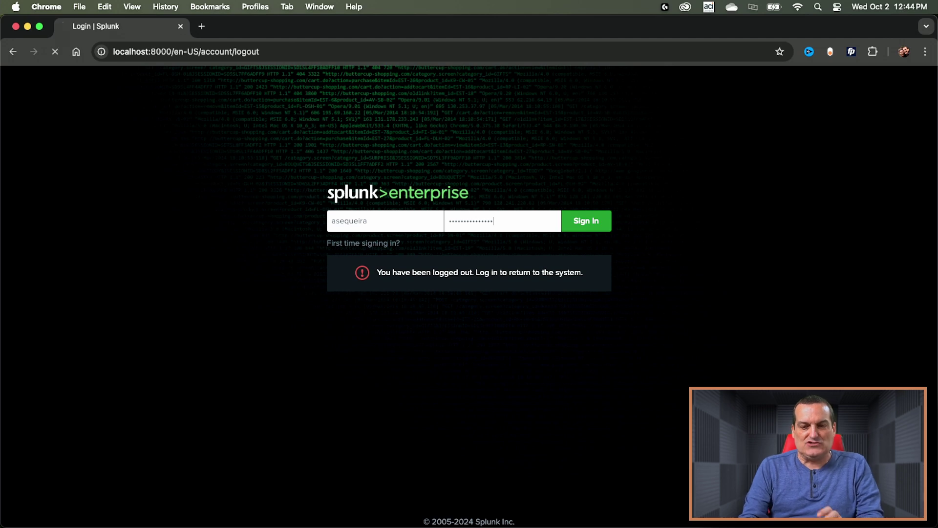
{"action": "key", "text": "Return"}
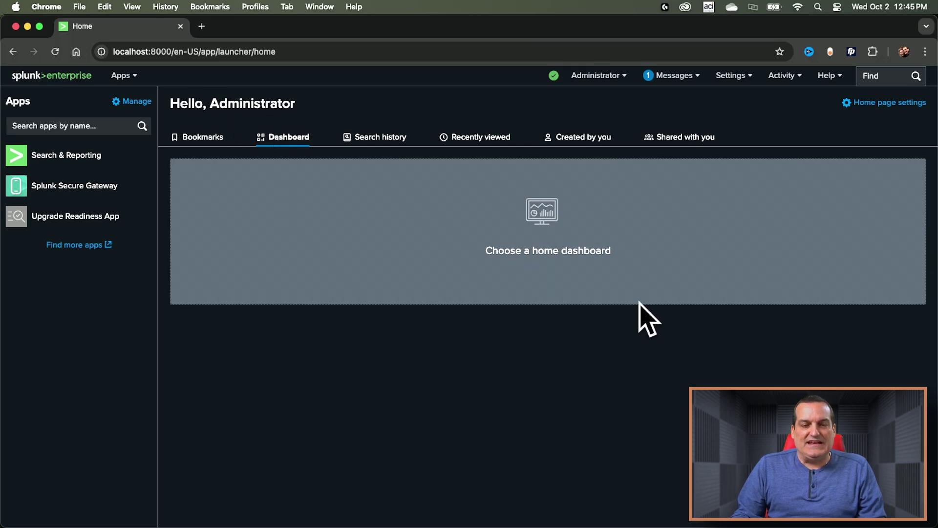
{"action": "left_click", "coordinate": [561, 229]}
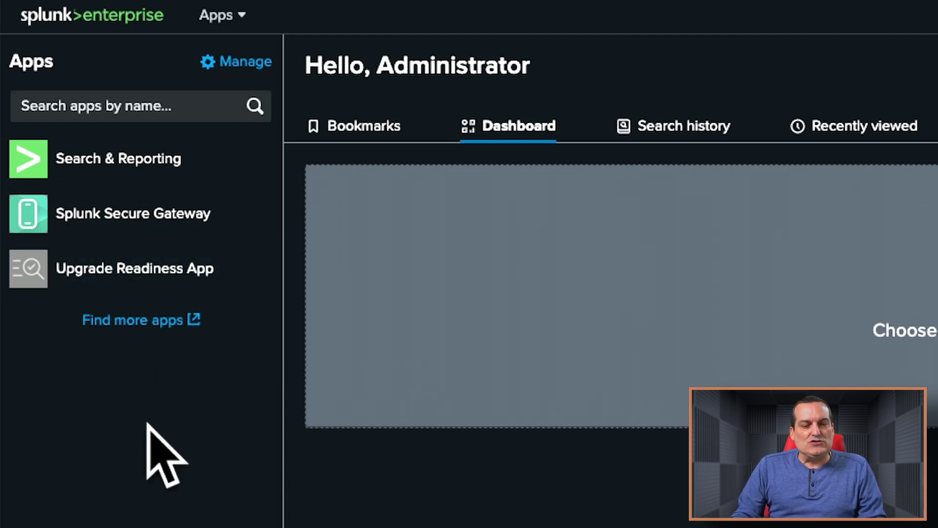
{"action": "mouse_move", "coordinate": [66, 155]}
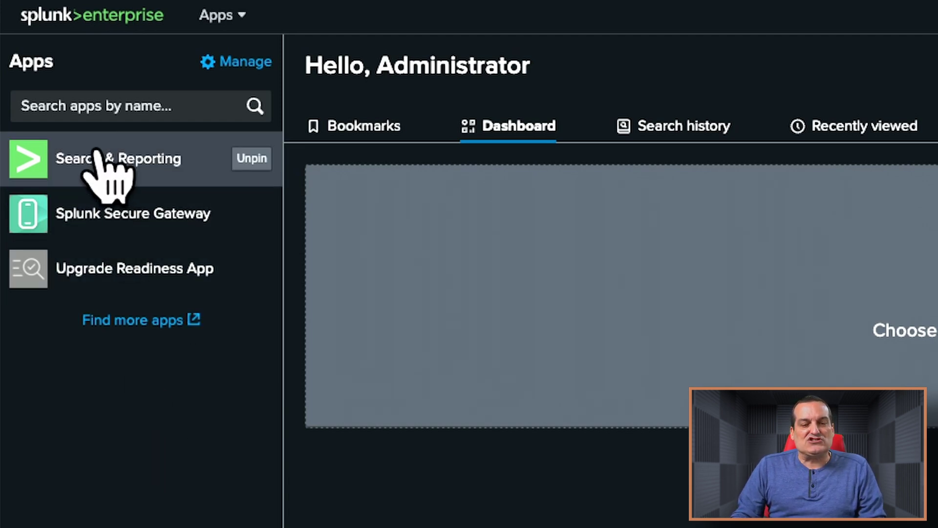
{"action": "left_click", "coordinate": [100, 154]}
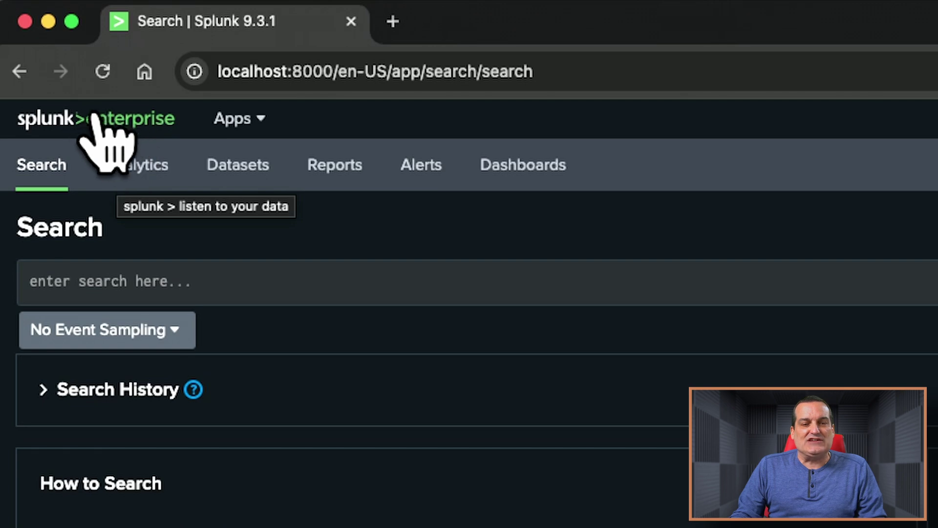
{"action": "left_click", "coordinate": [91, 116]}
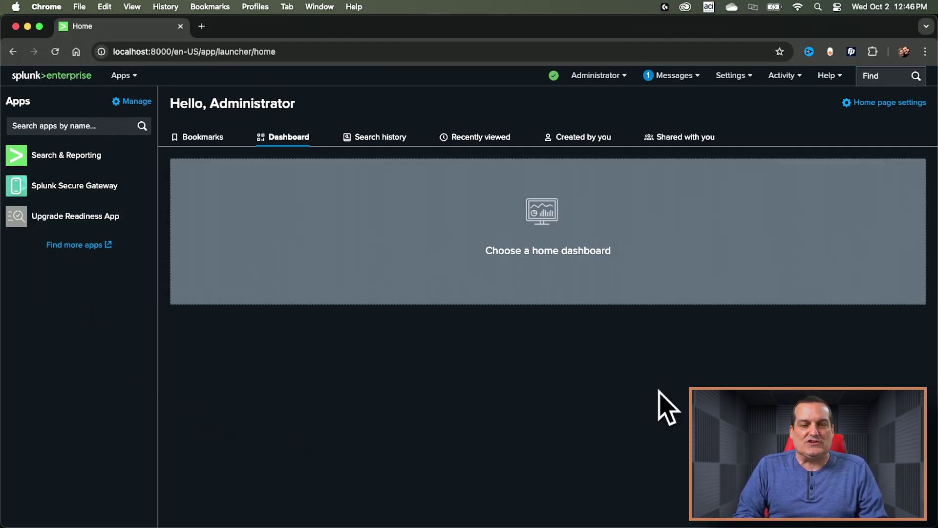
{"action": "left_click", "coordinate": [924, 51]}
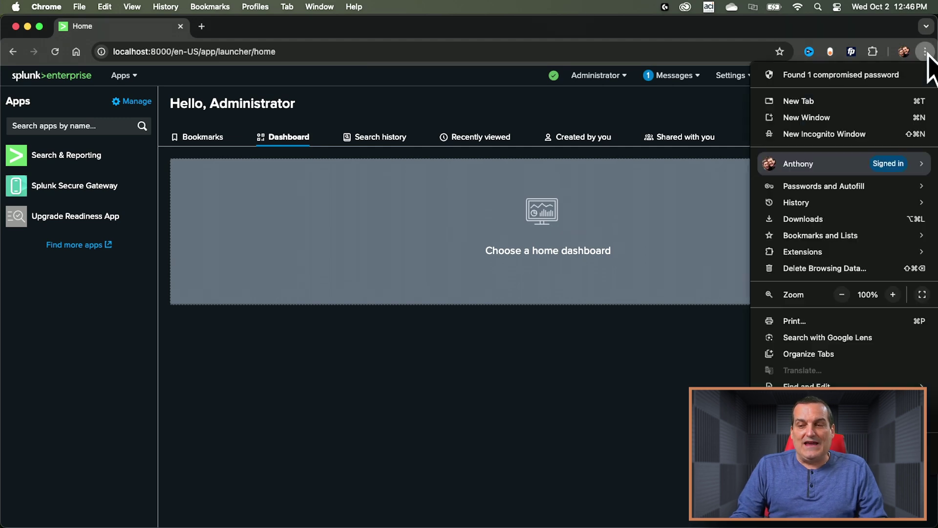
Zoom Chrome to 150% and reopen the Search & Reporting app.
{"action": "left_click", "coordinate": [893, 294]}
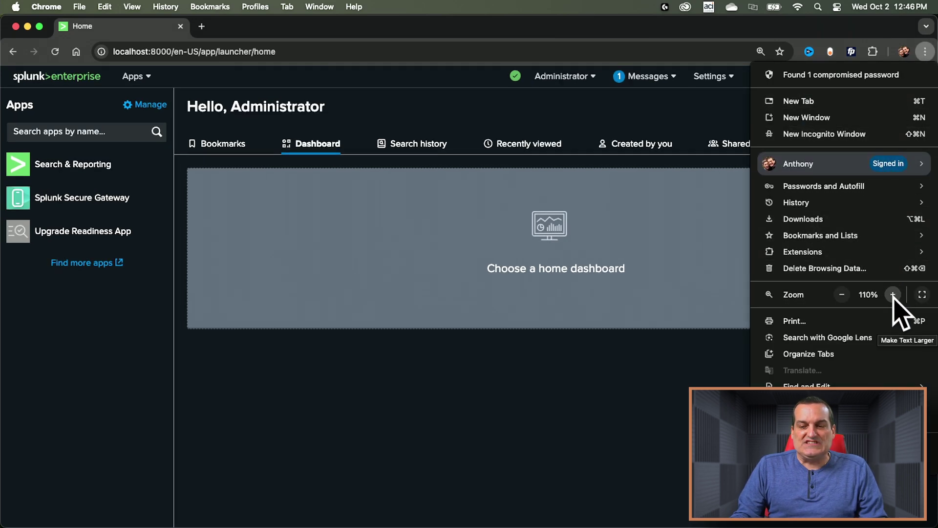
{"action": "left_click", "coordinate": [893, 293]}
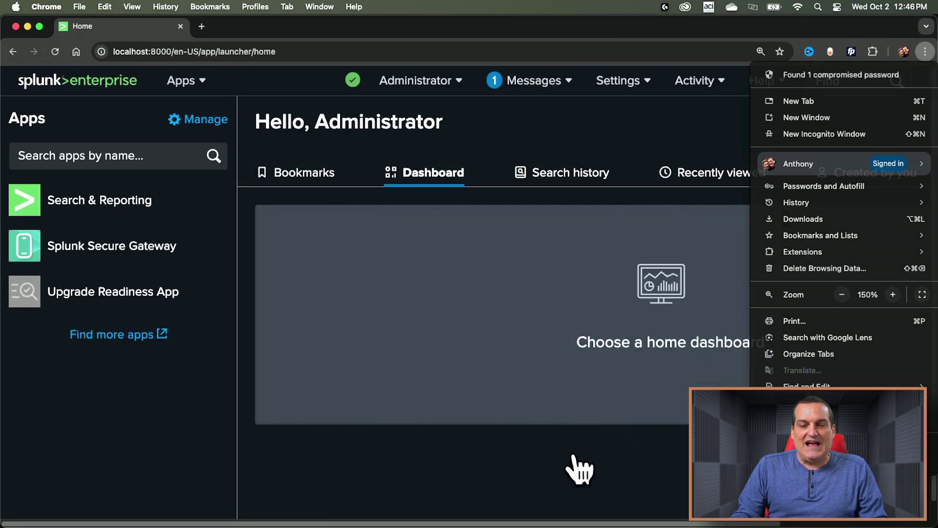
{"action": "left_click", "coordinate": [579, 466]}
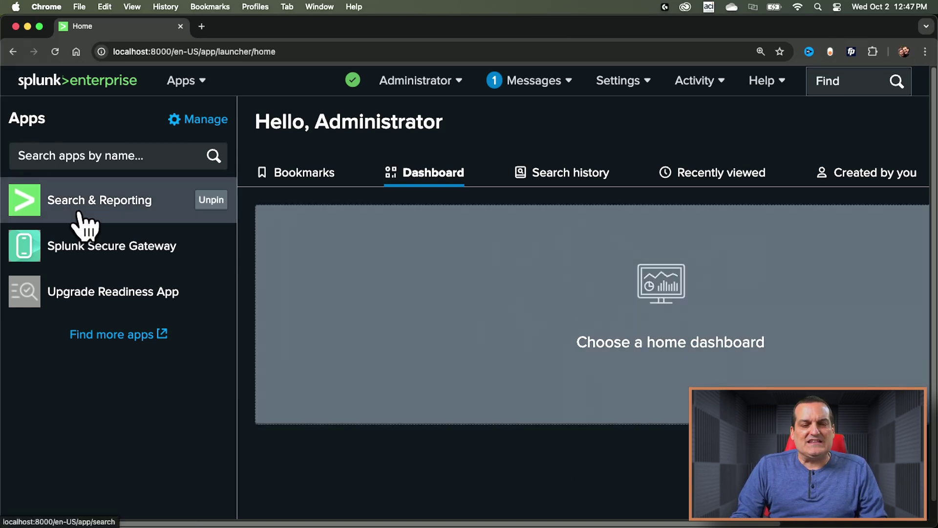
{"action": "left_click", "coordinate": [84, 220]}
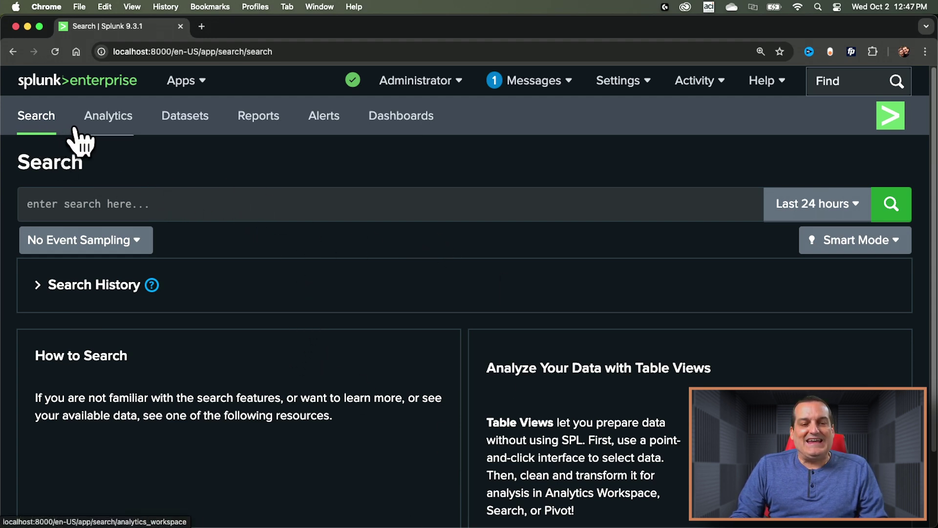
{"action": "left_click", "coordinate": [99, 128]}
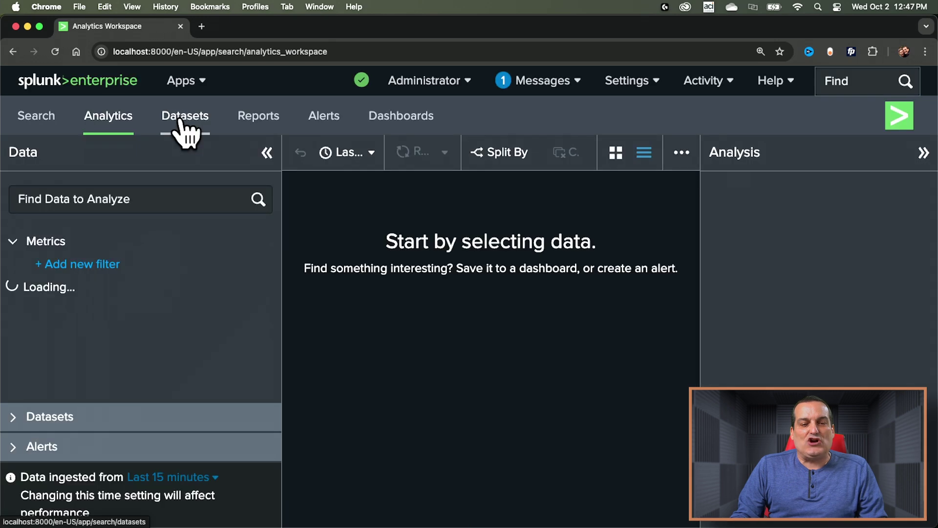
{"action": "left_click", "coordinate": [182, 122]}
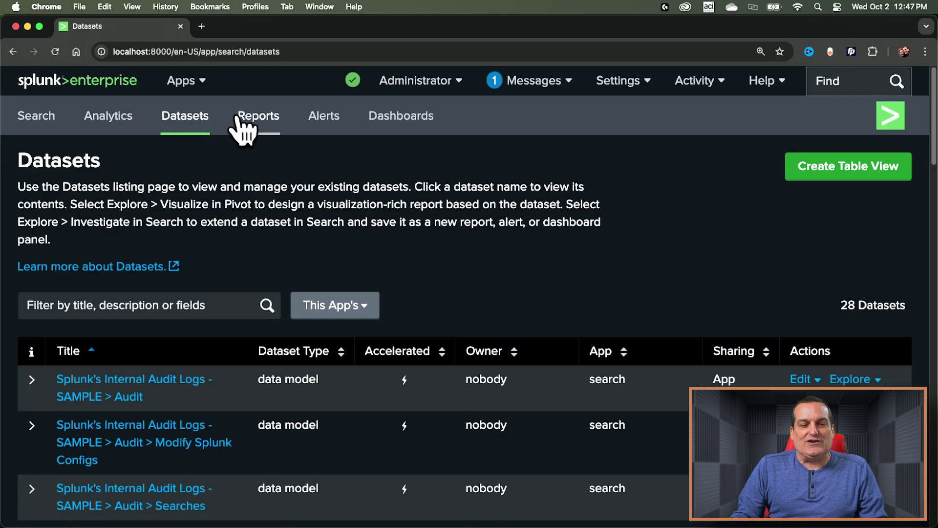
{"action": "left_click", "coordinate": [258, 119]}
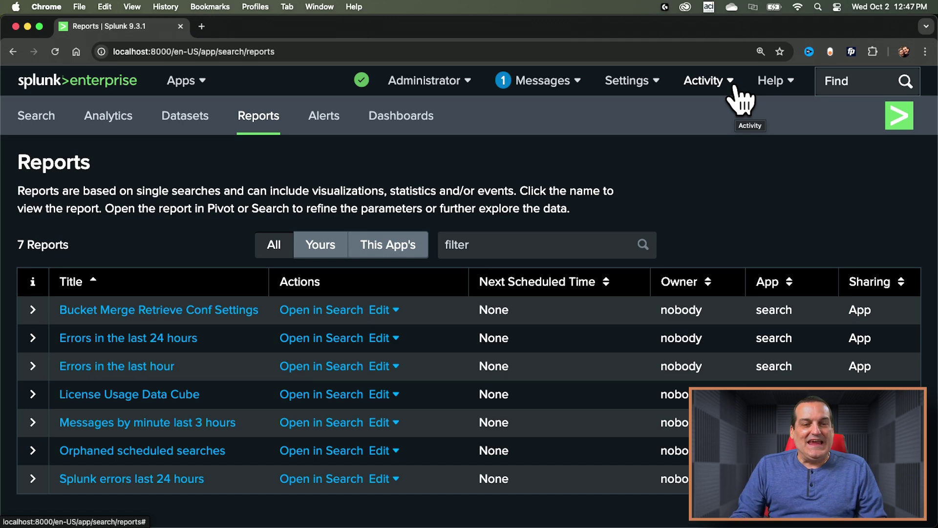
{"action": "left_click", "coordinate": [23, 126]}
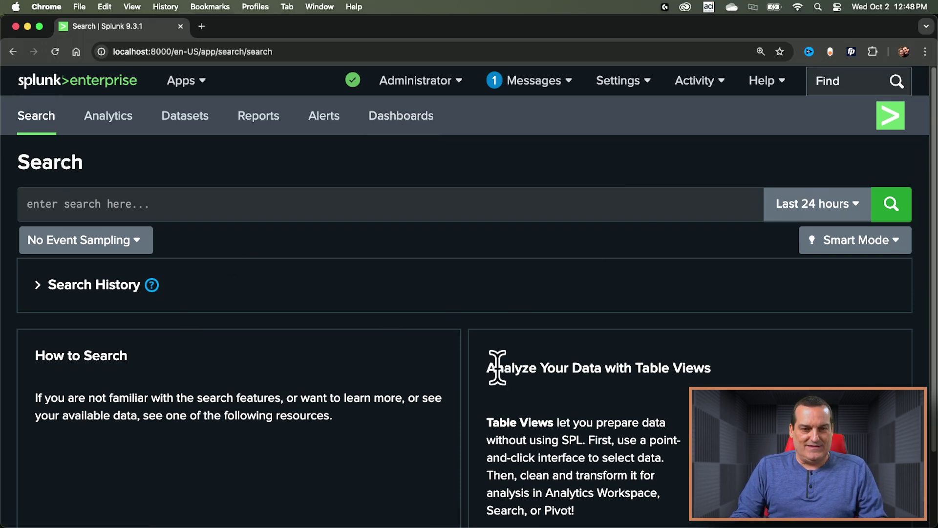
{"action": "left_click", "coordinate": [73, 92]}
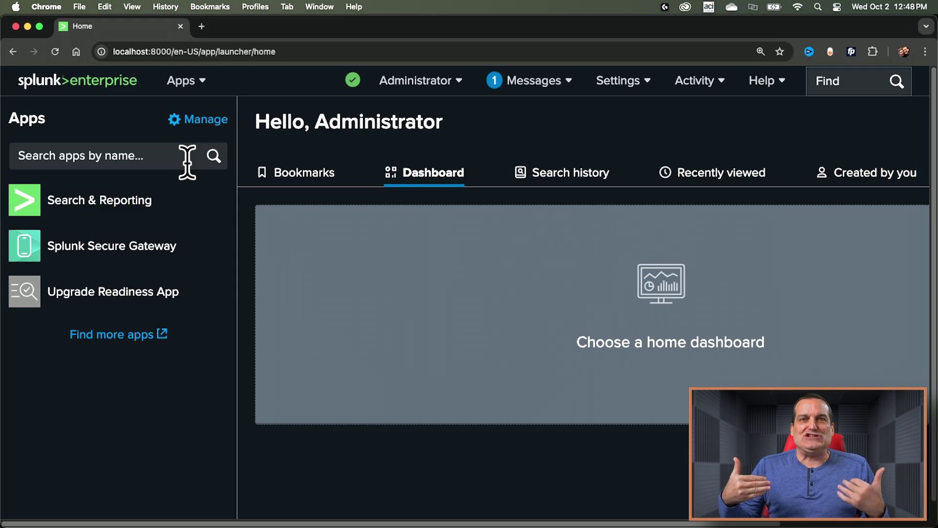
{"action": "left_click", "coordinate": [200, 26]}
{"action": "type", "text": "splunk"}
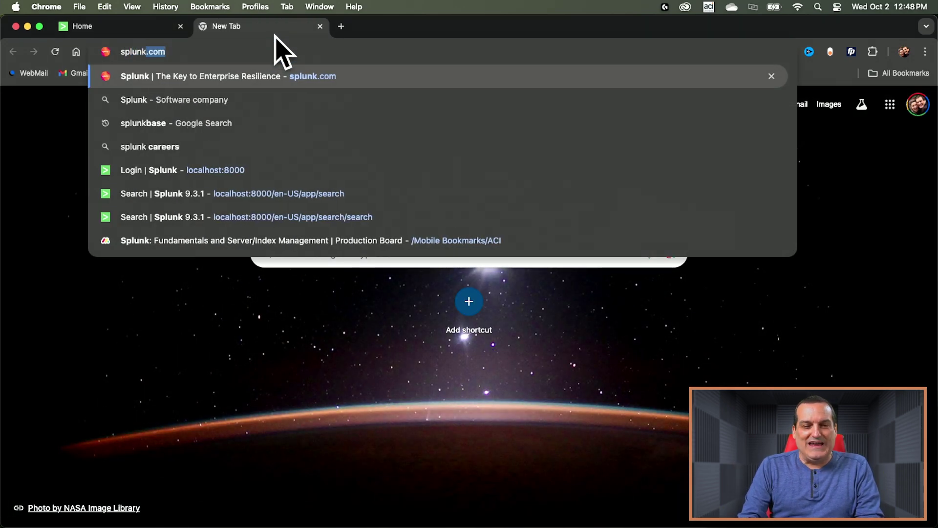
{"action": "type", "text": "she"}
Search Google for 'splunk apps' and open the Splunkbase apps catalogue.
{"action": "key", "text": "BackSpace"}
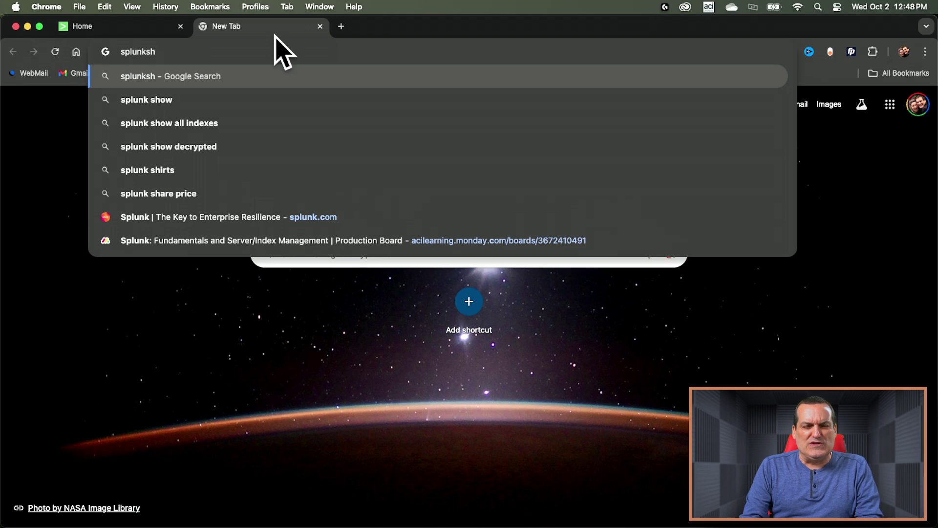
{"action": "key", "text": "BackSpace"}
{"action": "key", "text": "BackSpace"}
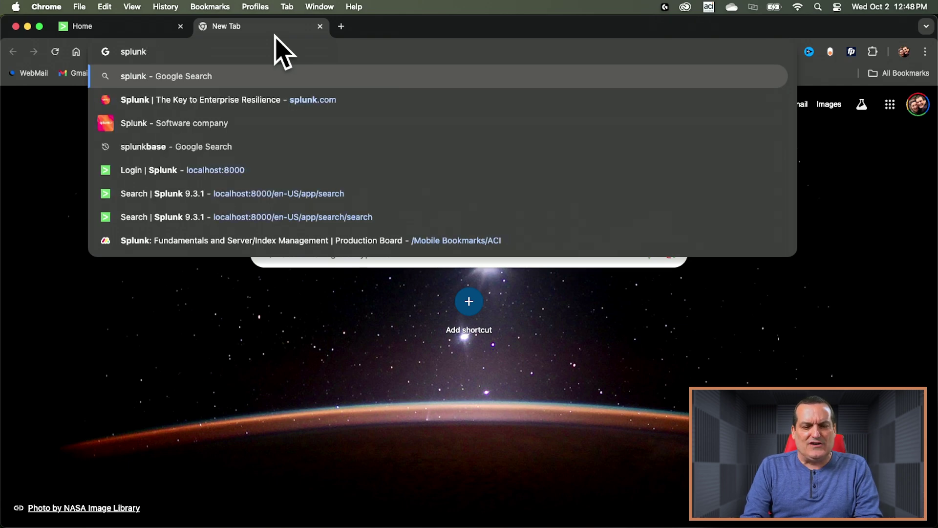
{"action": "type", "text": "apps"}
{"action": "key", "text": "Return"}
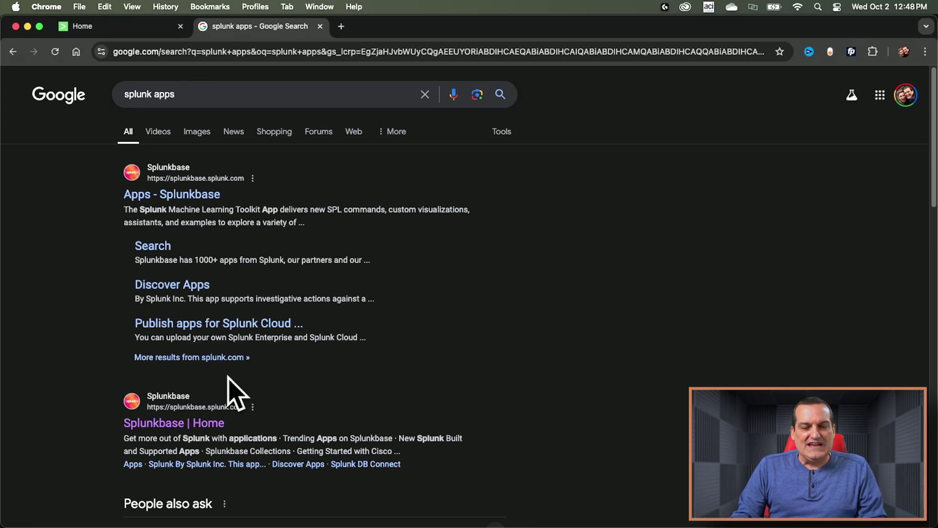
{"action": "left_click", "coordinate": [208, 431]}
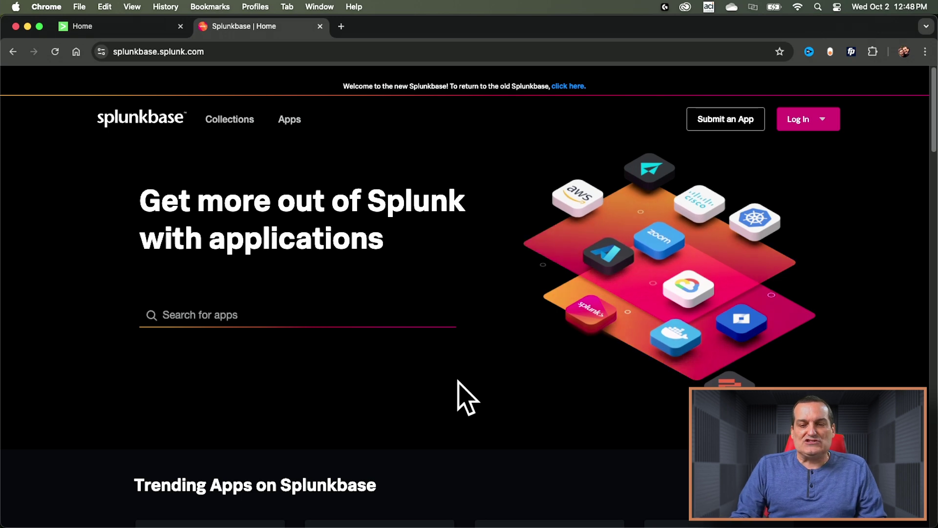
{"action": "left_click", "coordinate": [290, 119]}
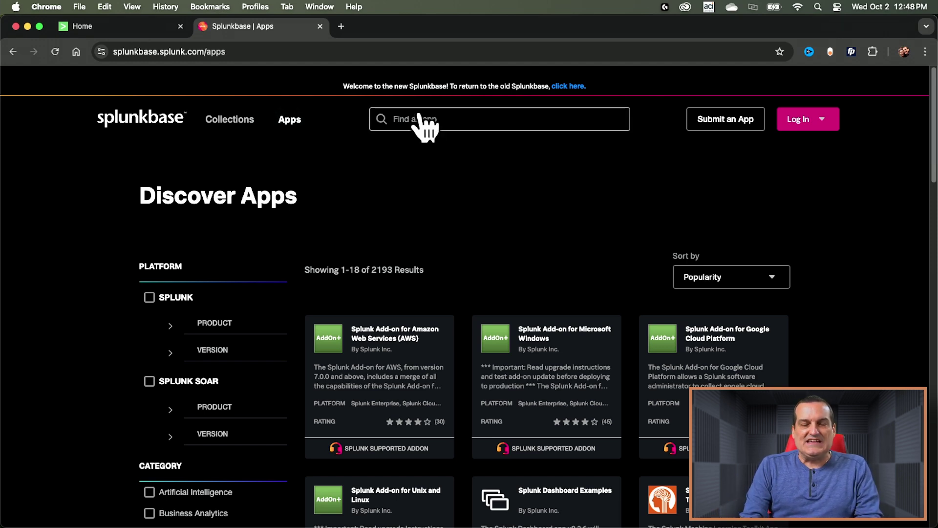
Search Splunkbase for AWS apps and open AWS S3 from the second results page.
{"action": "left_click", "coordinate": [442, 122]}
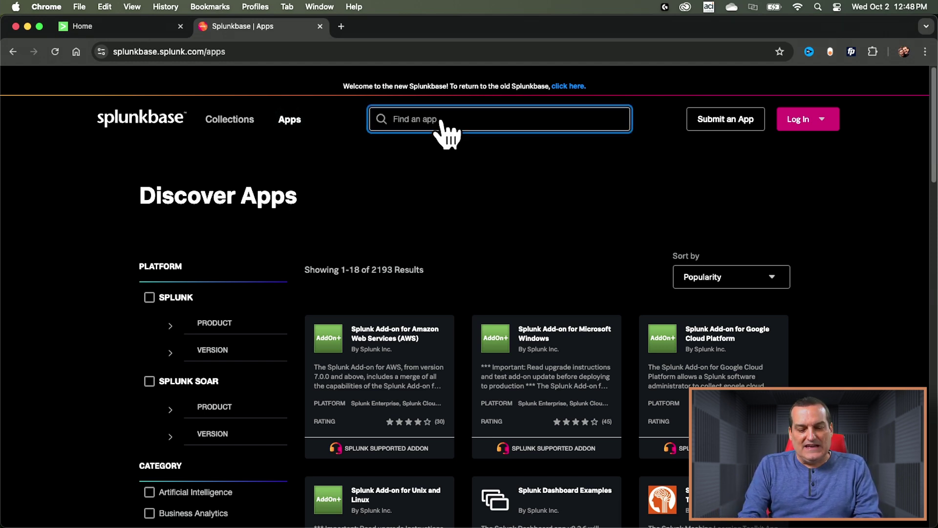
{"action": "type", "text": "AWS"}
{"action": "key", "text": "Return"}
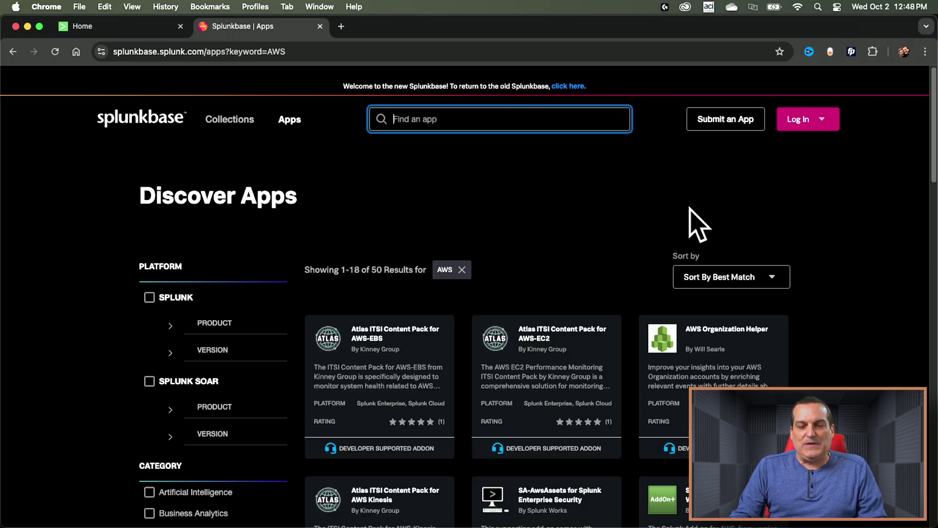
{"action": "scroll", "coordinate": [820, 300], "scroll_direction": "down", "scroll_amount": 2}
{"action": "scroll", "coordinate": [834, 312], "scroll_direction": "down", "scroll_amount": 2}
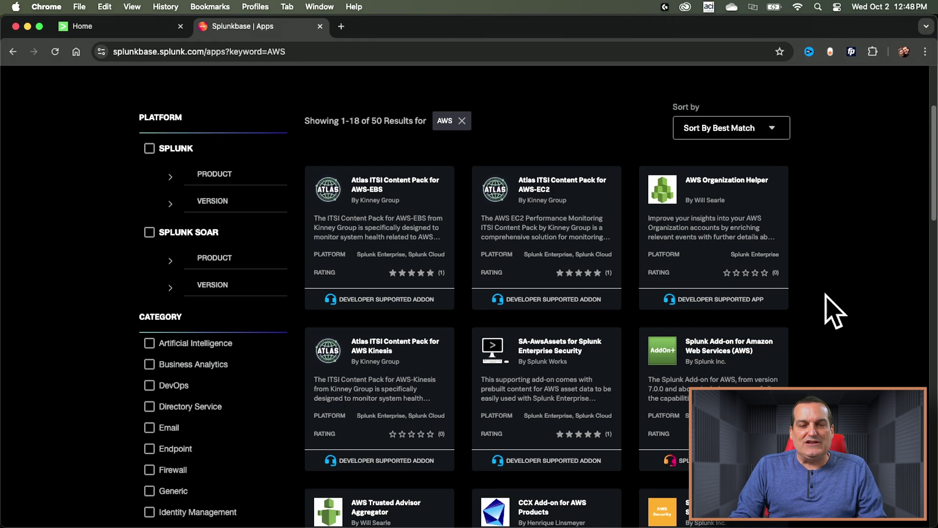
{"action": "scroll", "coordinate": [834, 312], "scroll_direction": "down", "scroll_amount": 1}
{"action": "scroll", "coordinate": [834, 312], "scroll_direction": "down", "scroll_amount": 4}
{"action": "scroll", "coordinate": [834, 311], "scroll_direction": "down", "scroll_amount": 3}
{"action": "scroll", "coordinate": [834, 312], "scroll_direction": "down", "scroll_amount": 3}
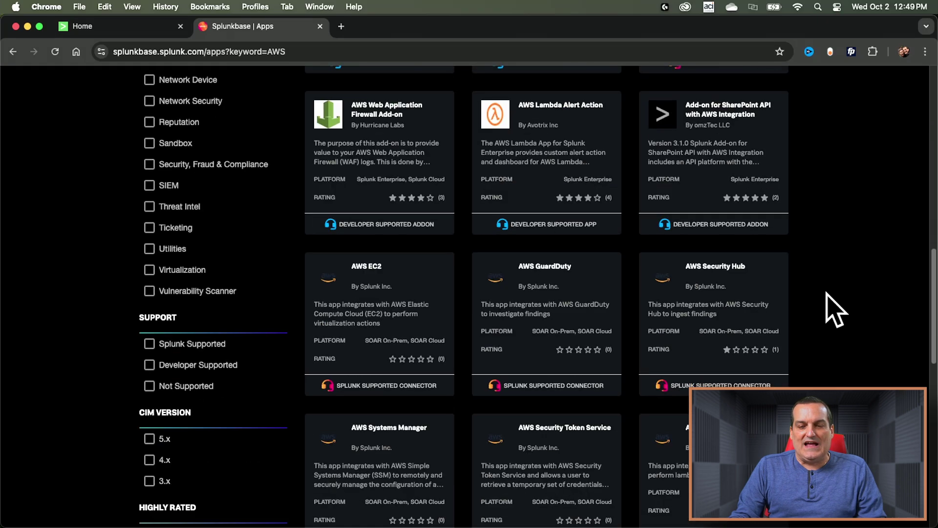
{"action": "scroll", "coordinate": [832, 308], "scroll_direction": "down", "scroll_amount": 1}
{"action": "scroll", "coordinate": [831, 308], "scroll_direction": "down", "scroll_amount": 1}
{"action": "scroll", "coordinate": [820, 362], "scroll_direction": "down", "scroll_amount": 1}
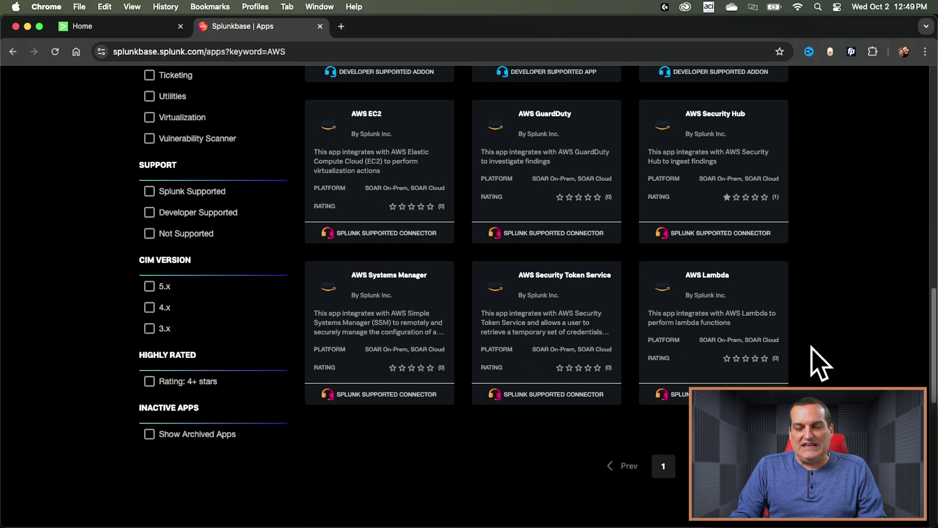
{"action": "left_click", "coordinate": [686, 477]}
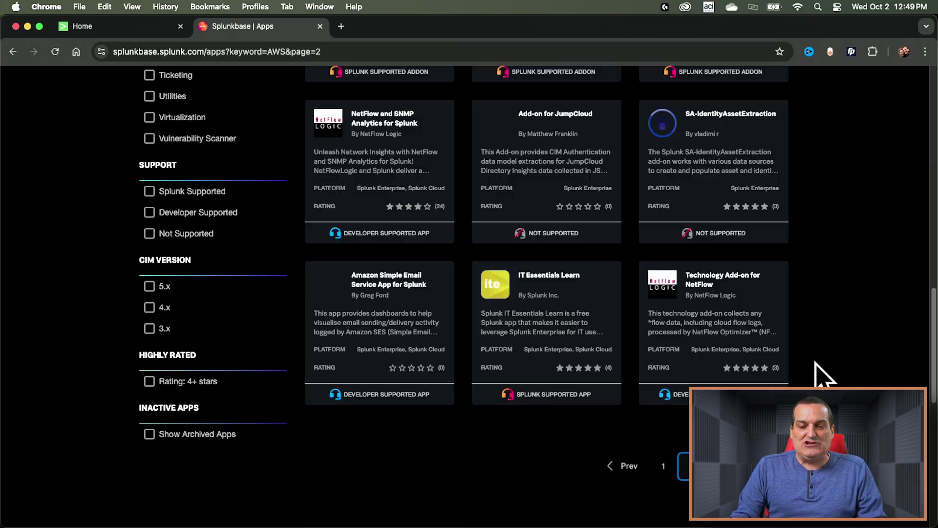
{"action": "scroll", "coordinate": [821, 374], "scroll_direction": "down", "scroll_amount": 5}
{"action": "scroll", "coordinate": [821, 373], "scroll_direction": "down", "scroll_amount": 1}
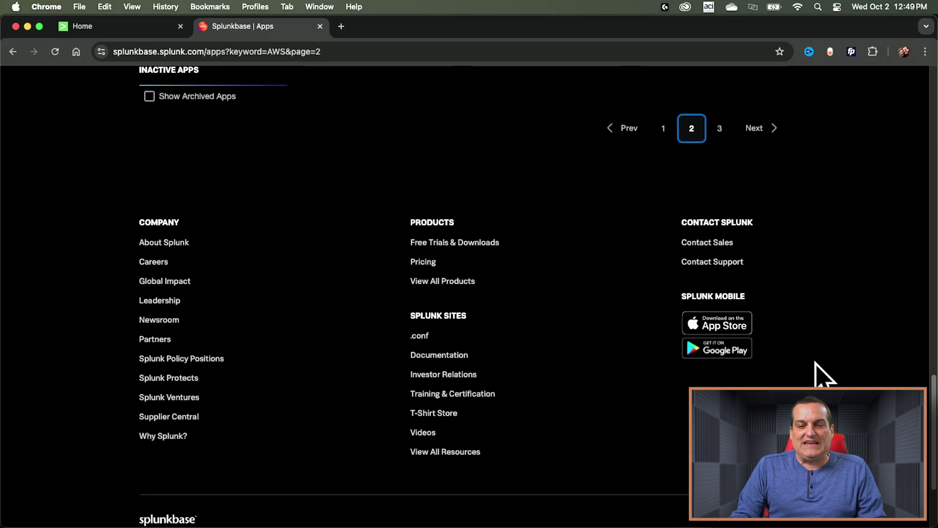
{"action": "scroll", "coordinate": [822, 374], "scroll_direction": "up", "scroll_amount": 10}
{"action": "scroll", "coordinate": [820, 374], "scroll_direction": "up", "scroll_amount": 5}
{"action": "scroll", "coordinate": [821, 375], "scroll_direction": "up", "scroll_amount": 1}
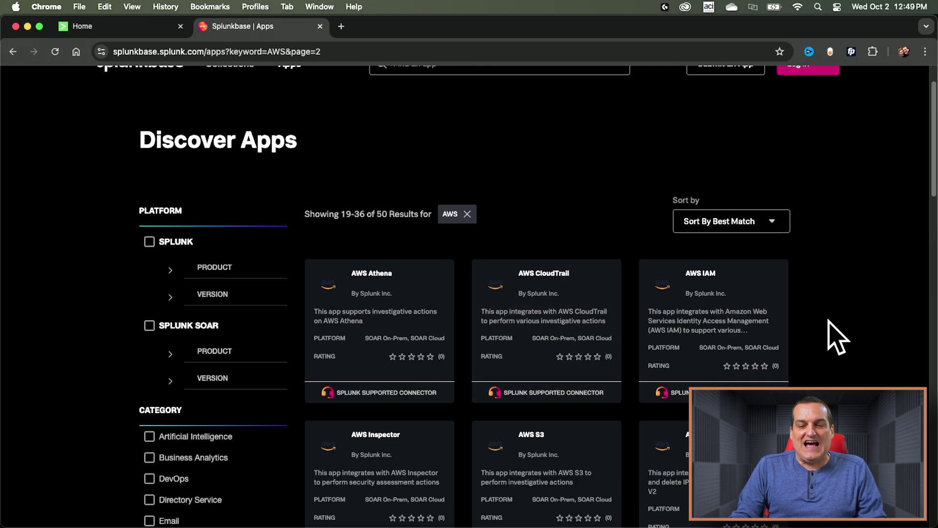
{"action": "scroll", "coordinate": [833, 335], "scroll_direction": "down", "scroll_amount": 3}
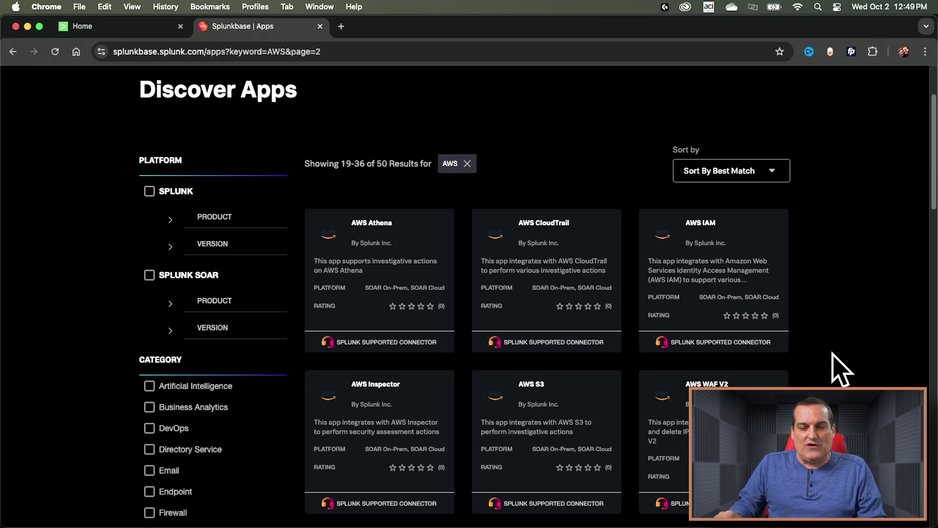
{"action": "left_click", "coordinate": [549, 402]}
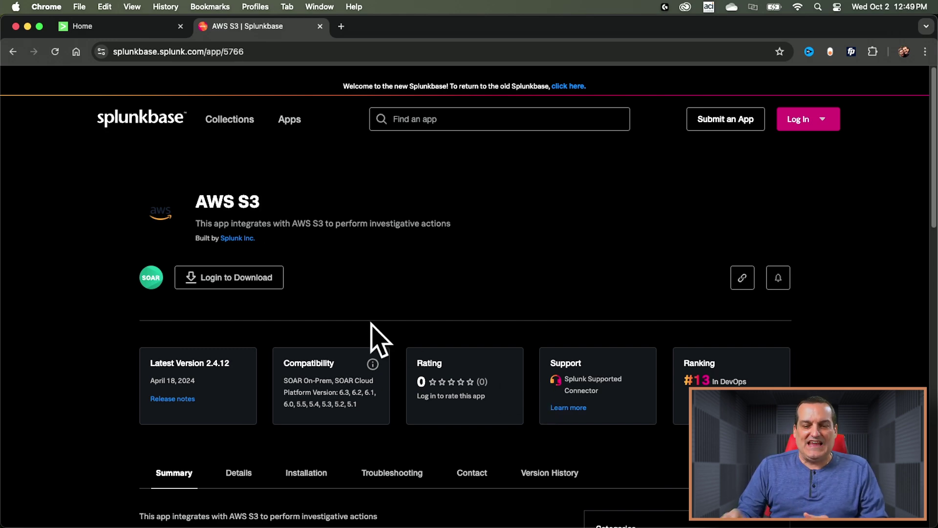
{"action": "scroll", "coordinate": [511, 308], "scroll_direction": "down", "scroll_amount": 5}
{"action": "scroll", "coordinate": [512, 308], "scroll_direction": "up", "scroll_amount": 5}
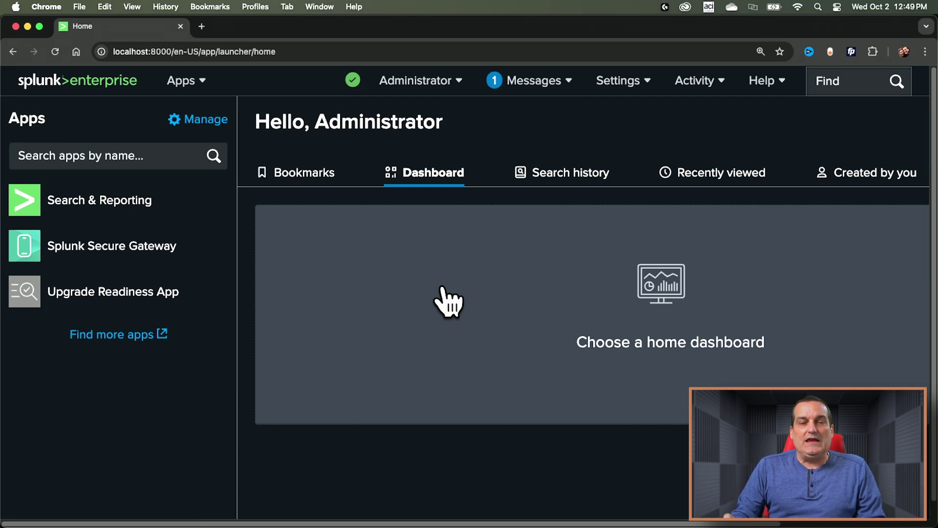
Open the Preferences dialog from the Administrator account menu.
{"action": "left_click", "coordinate": [478, 220]}
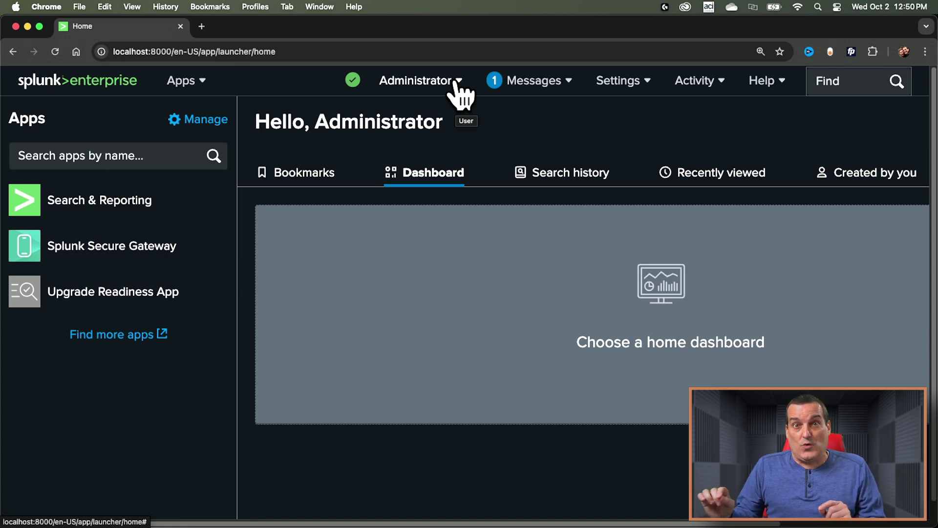
{"action": "left_click", "coordinate": [460, 94]}
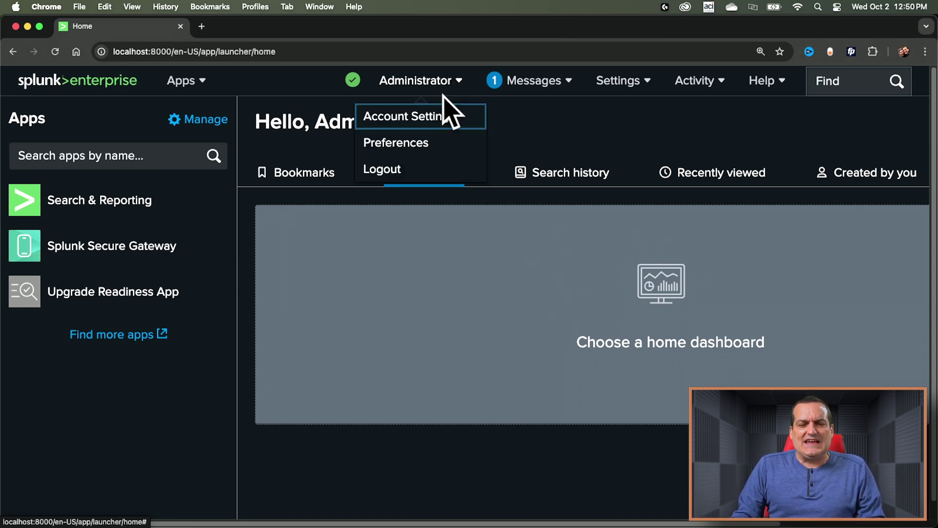
{"action": "left_click", "coordinate": [423, 146]}
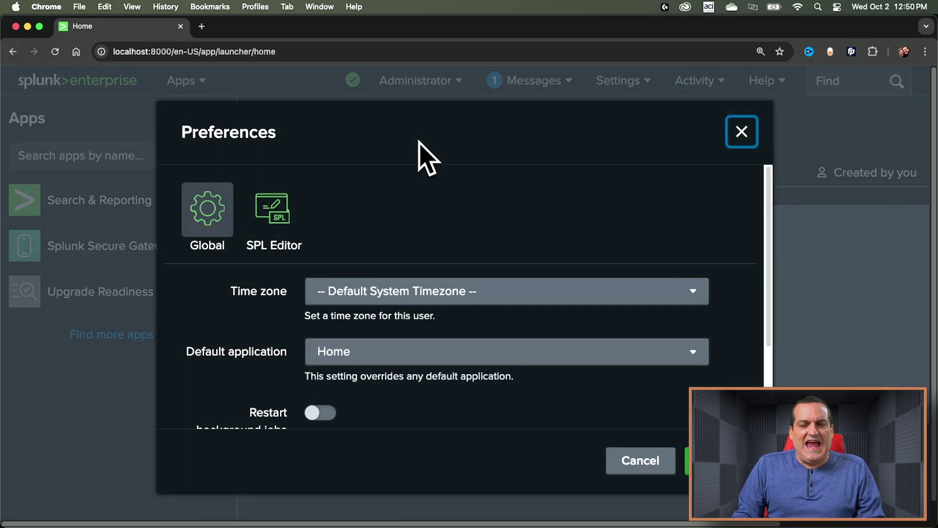
{"action": "scroll", "coordinate": [465, 211], "scroll_direction": "down", "scroll_amount": 3}
{"action": "scroll", "coordinate": [465, 212], "scroll_direction": "up", "scroll_amount": 3}
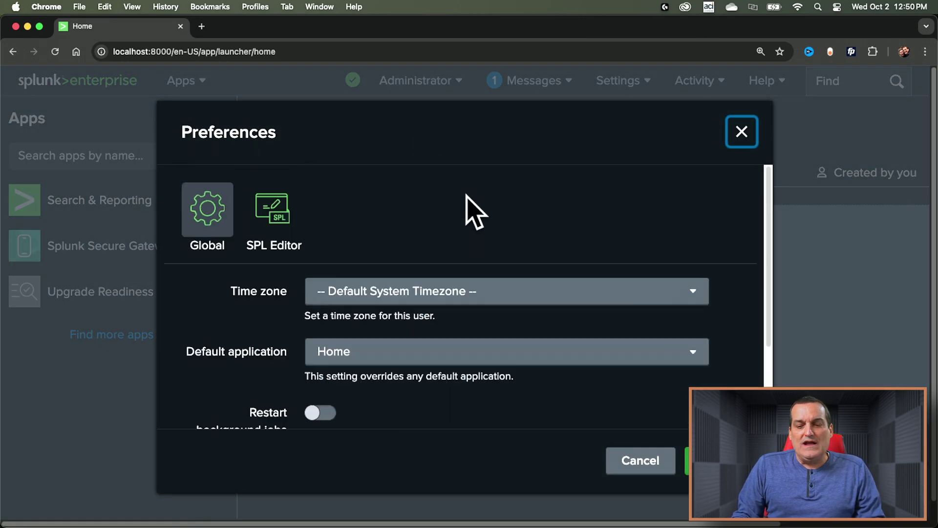
{"action": "left_click", "coordinate": [640, 460]}
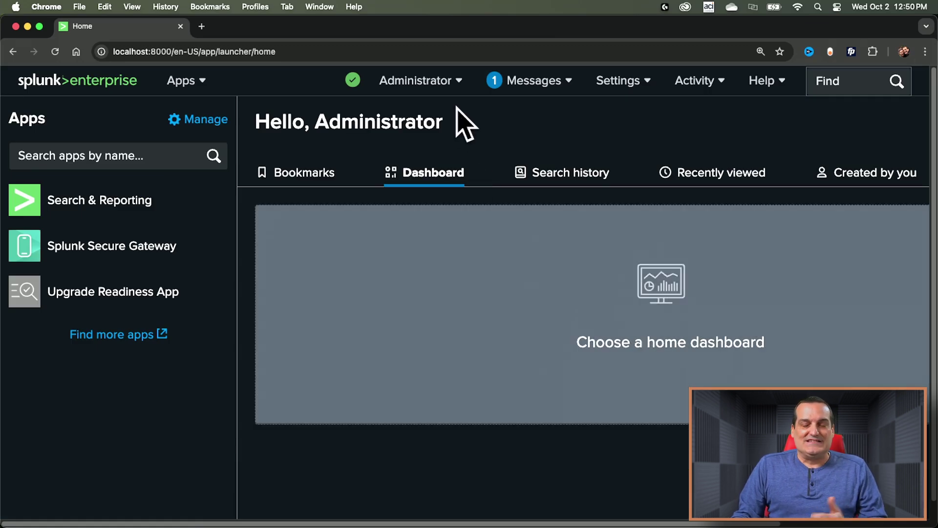
{"action": "left_click", "coordinate": [441, 83]}
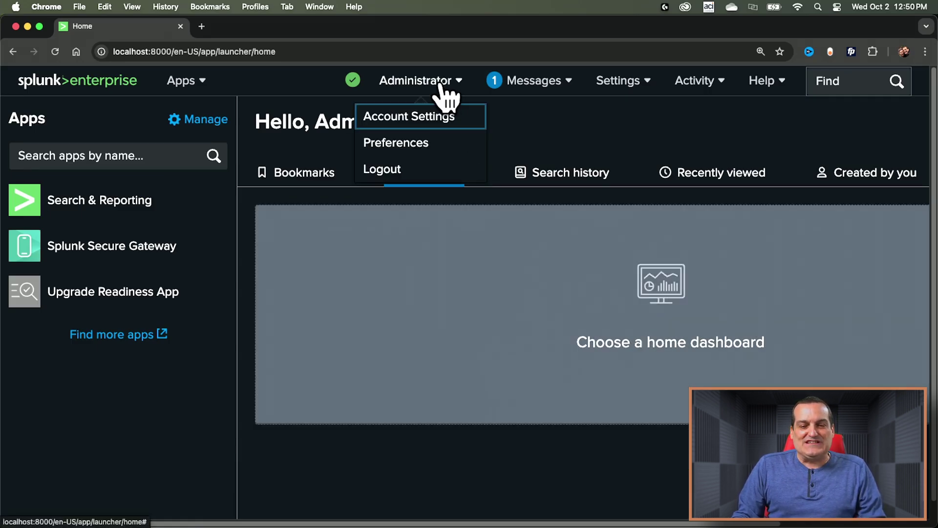
Replace the full name in Account Settings, save, and reload the page.
{"action": "left_click", "coordinate": [400, 119]}
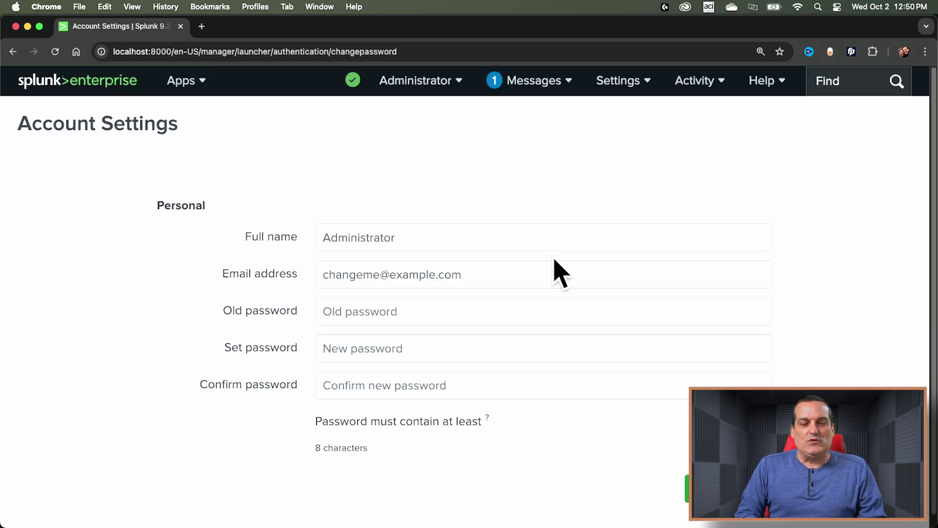
{"action": "double_click", "coordinate": [392, 236]}
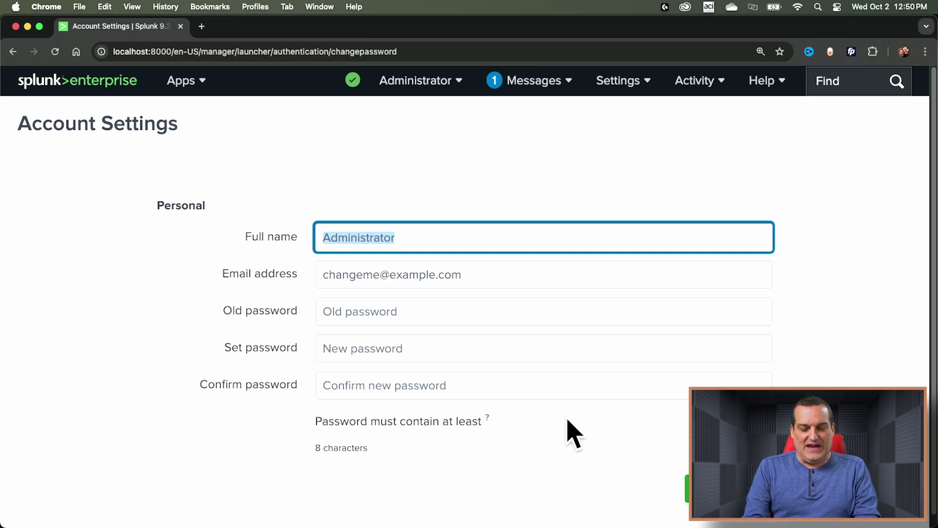
{"action": "type", "text": "asequeira"}
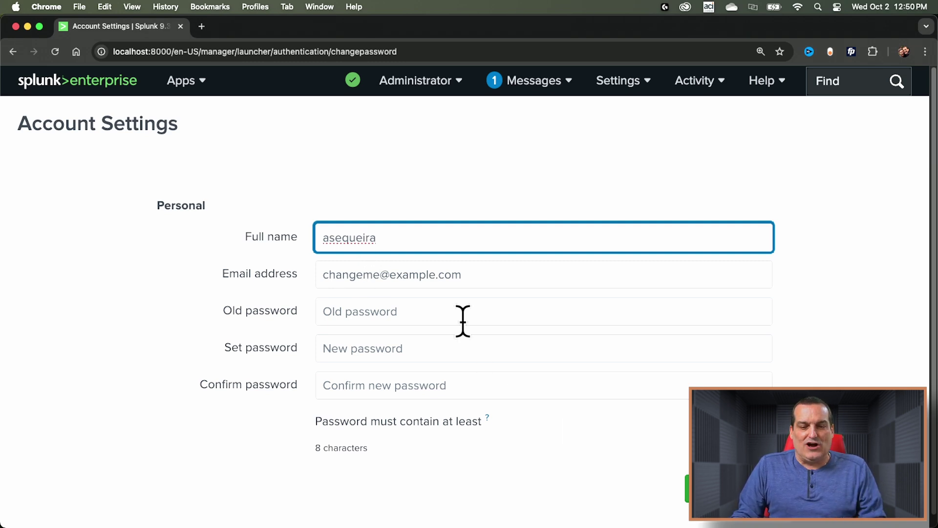
{"action": "left_click", "coordinate": [446, 275]}
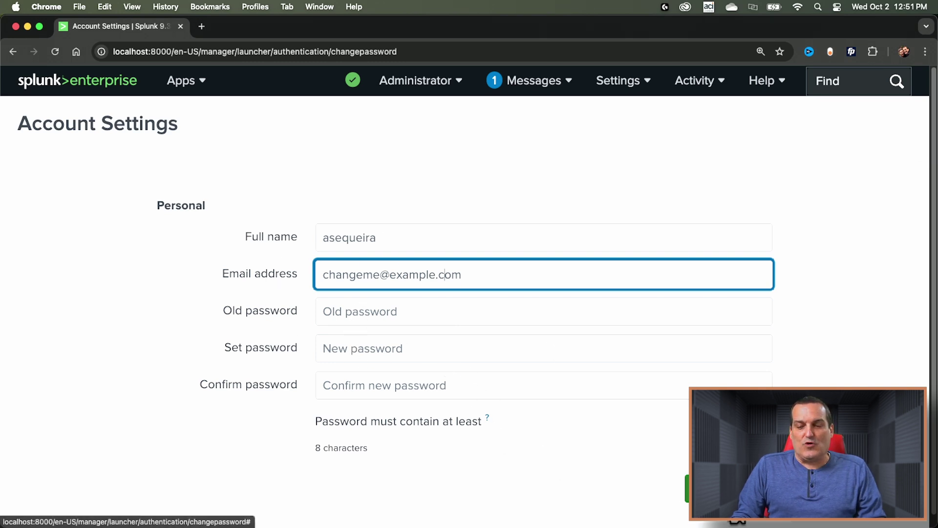
{"action": "left_click", "coordinate": [729, 498]}
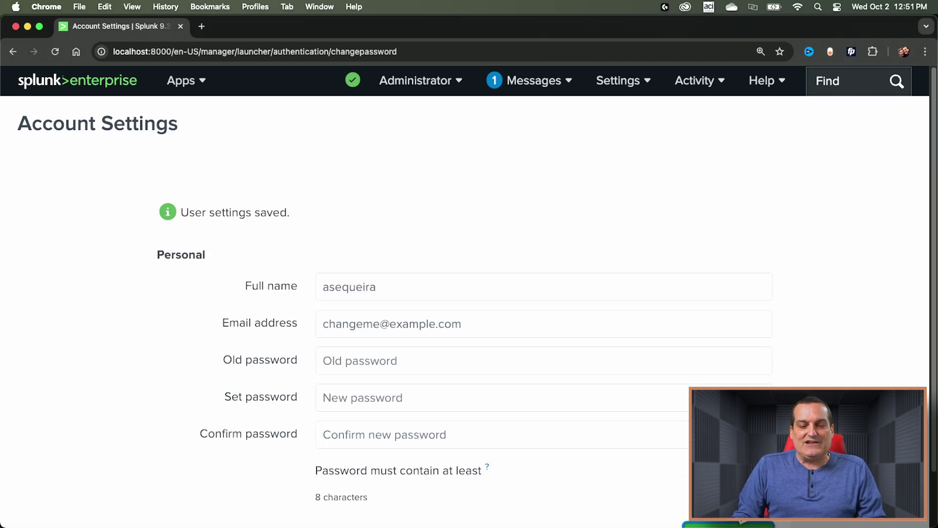
{"action": "scroll", "coordinate": [660, 309], "scroll_direction": "down", "scroll_amount": 2}
{"action": "scroll", "coordinate": [309, 132], "scroll_direction": "up", "scroll_amount": 2}
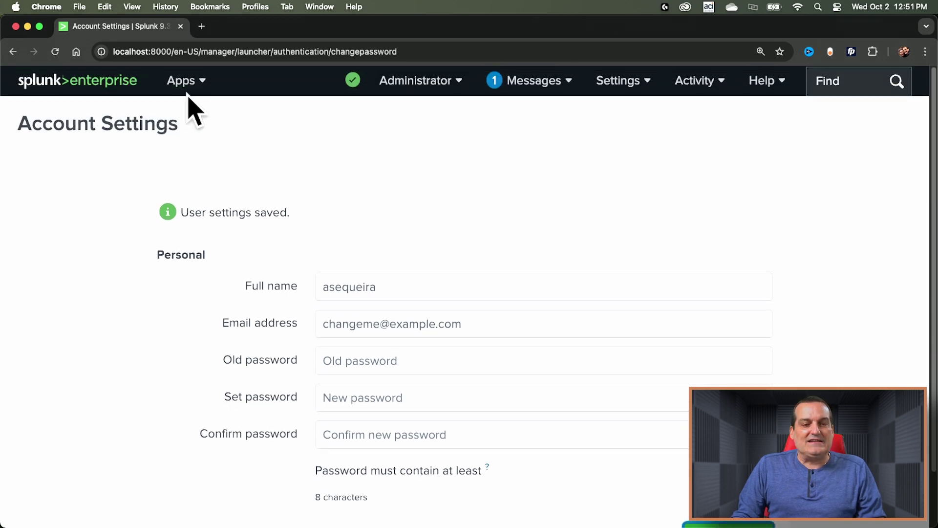
{"action": "left_click", "coordinate": [54, 52]}
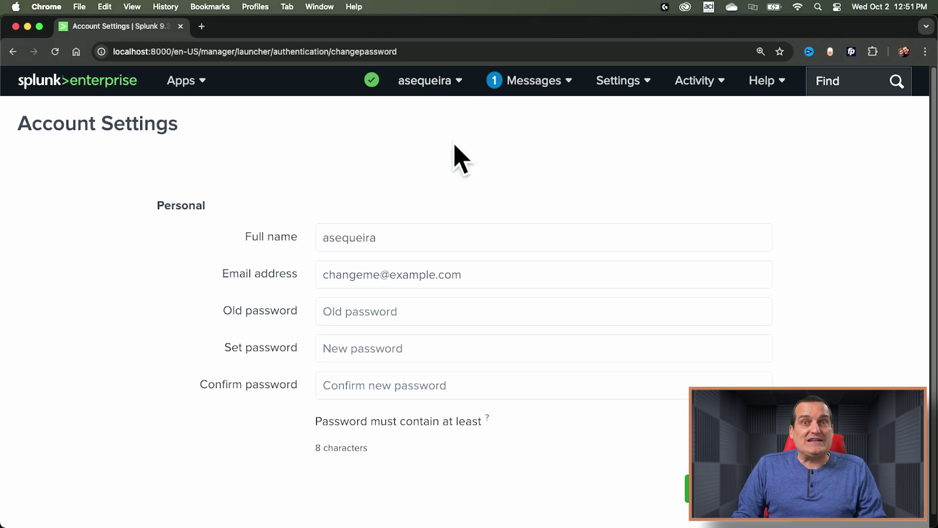
Set the Preferences time zone to (GMT-04:00) Eastern Time (US & Canada).
{"action": "left_click", "coordinate": [454, 84]}
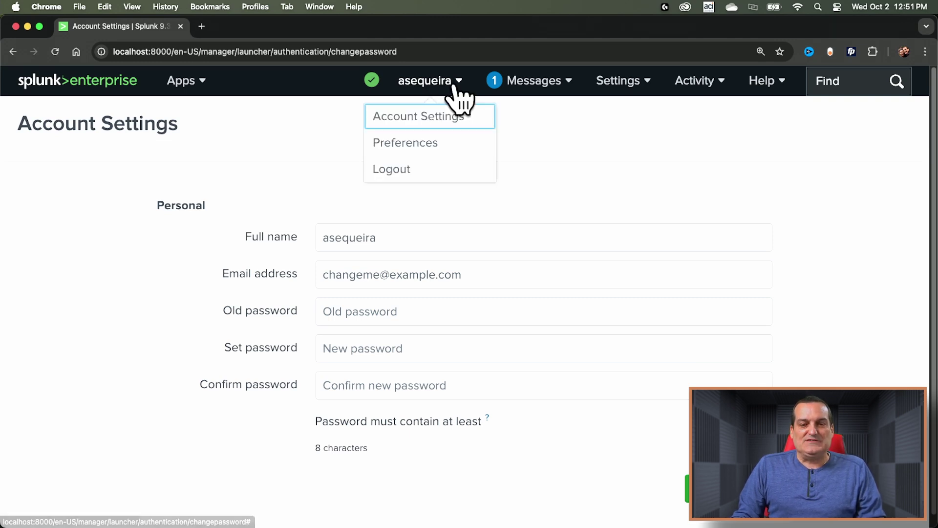
{"action": "left_click", "coordinate": [429, 142]}
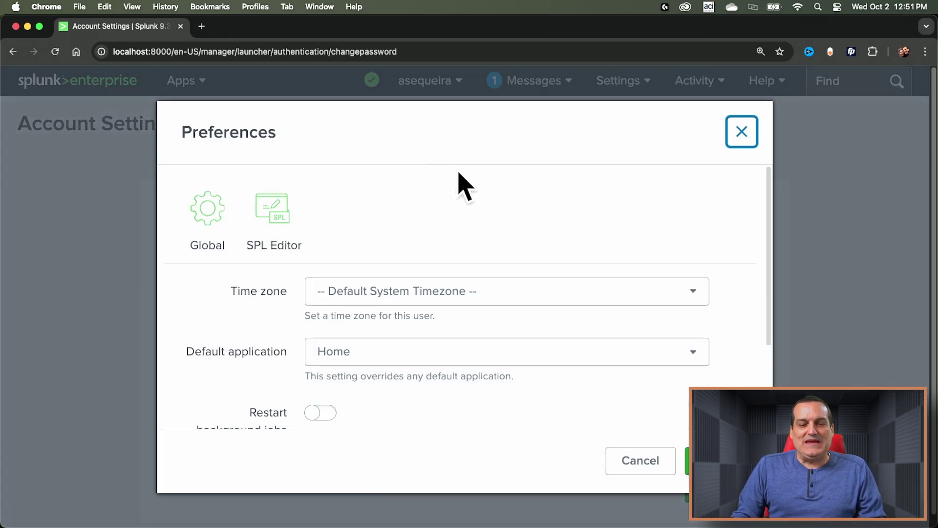
{"action": "scroll", "coordinate": [495, 199], "scroll_direction": "down", "scroll_amount": 2}
{"action": "scroll", "coordinate": [495, 198], "scroll_direction": "up", "scroll_amount": 2}
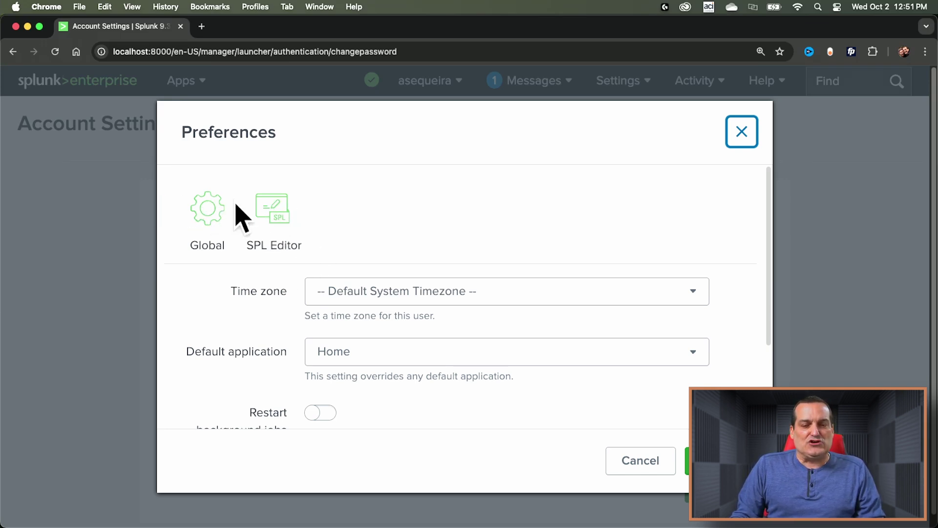
{"action": "scroll", "coordinate": [564, 237], "scroll_direction": "down", "scroll_amount": 1}
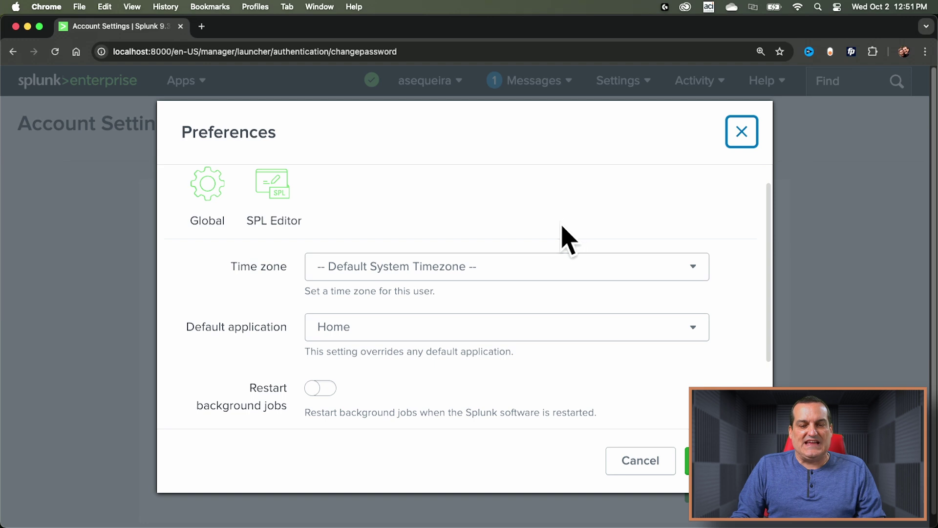
{"action": "left_click", "coordinate": [464, 266]}
{"action": "scroll", "coordinate": [462, 403], "scroll_direction": "down", "scroll_amount": 1}
{"action": "scroll", "coordinate": [466, 407], "scroll_direction": "down", "scroll_amount": 4}
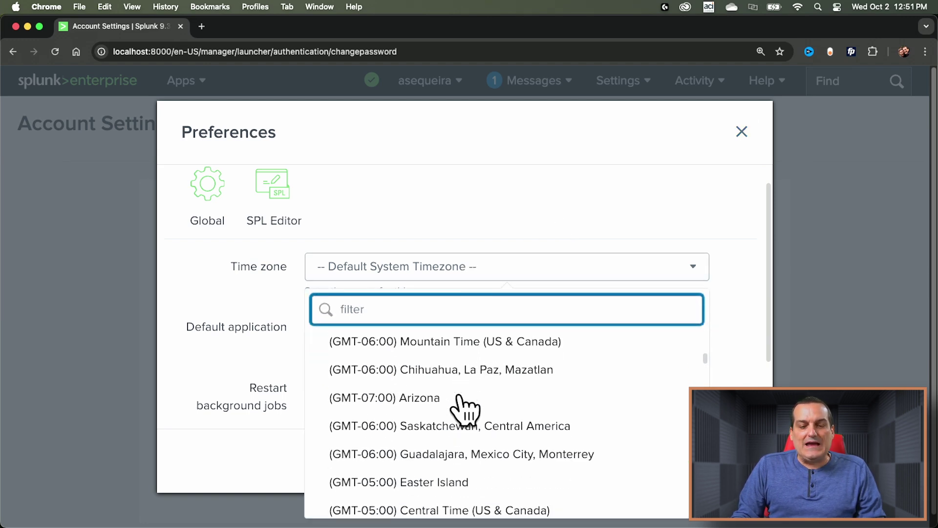
{"action": "scroll", "coordinate": [465, 404], "scroll_direction": "down", "scroll_amount": 1}
{"action": "scroll", "coordinate": [469, 406], "scroll_direction": "down", "scroll_amount": 5}
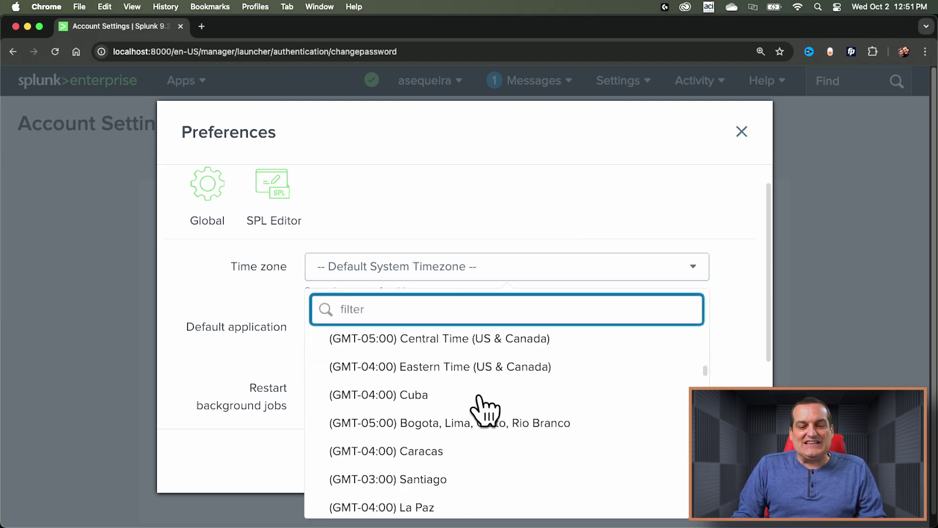
{"action": "left_click", "coordinate": [477, 370]}
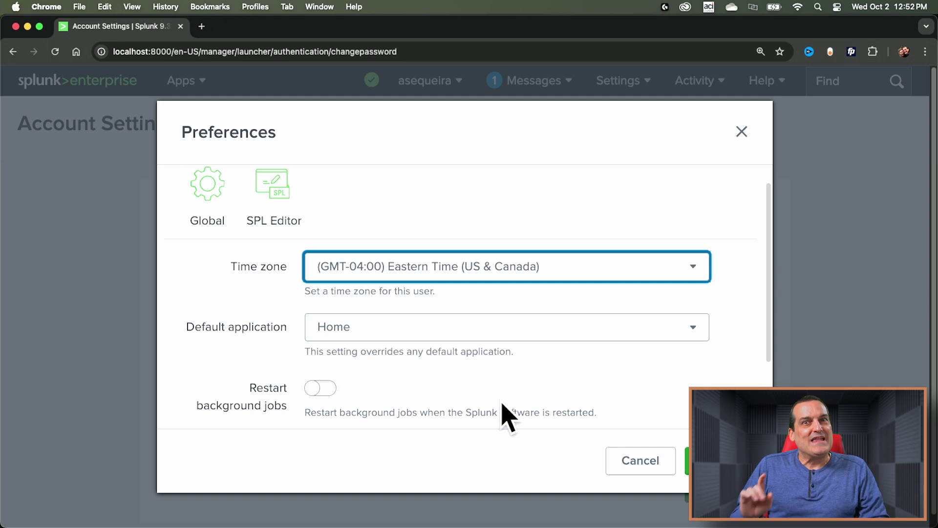
{"action": "left_click", "coordinate": [464, 331]}
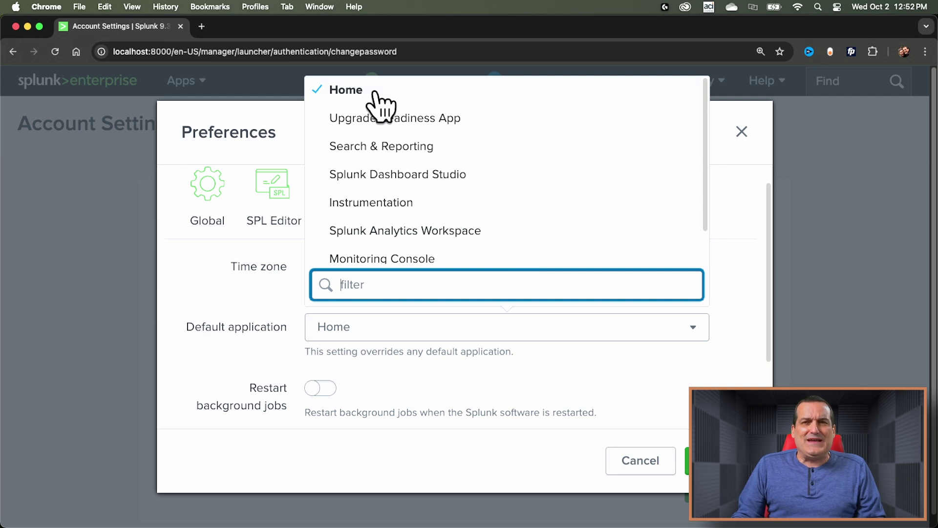
Apply Search & Reporting as default app, background job restarting, and the Dark theme.
{"action": "left_click", "coordinate": [416, 151]}
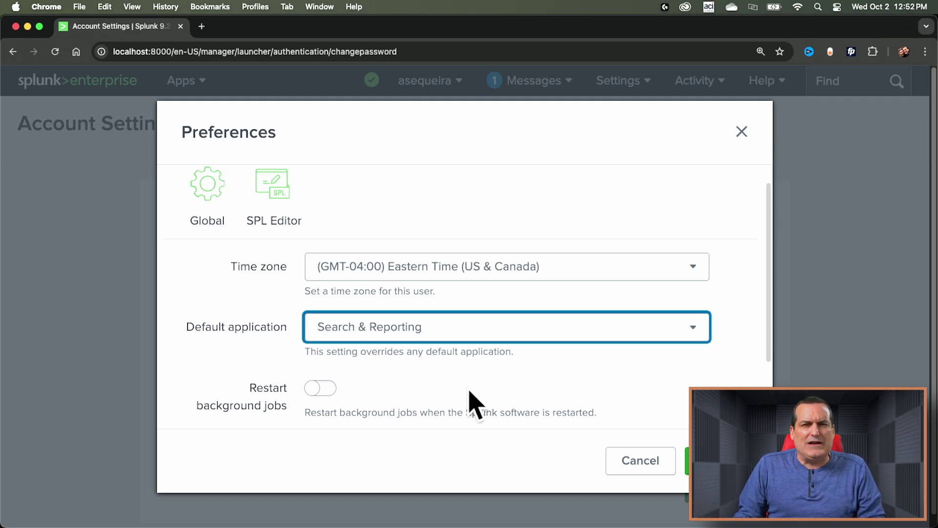
{"action": "scroll", "coordinate": [472, 400], "scroll_direction": "down", "scroll_amount": 3}
{"action": "scroll", "coordinate": [465, 389], "scroll_direction": "down", "scroll_amount": 1}
{"action": "scroll", "coordinate": [465, 384], "scroll_direction": "down", "scroll_amount": 2}
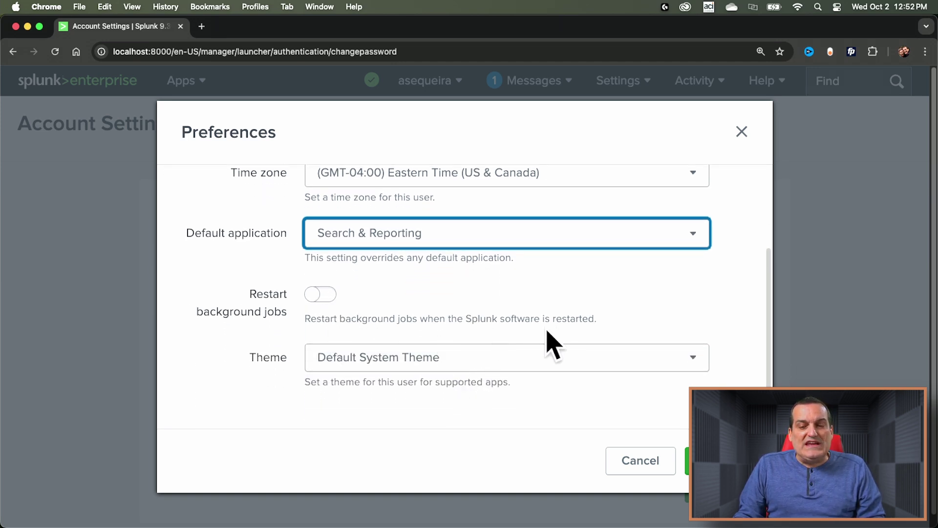
{"action": "left_click", "coordinate": [322, 294]}
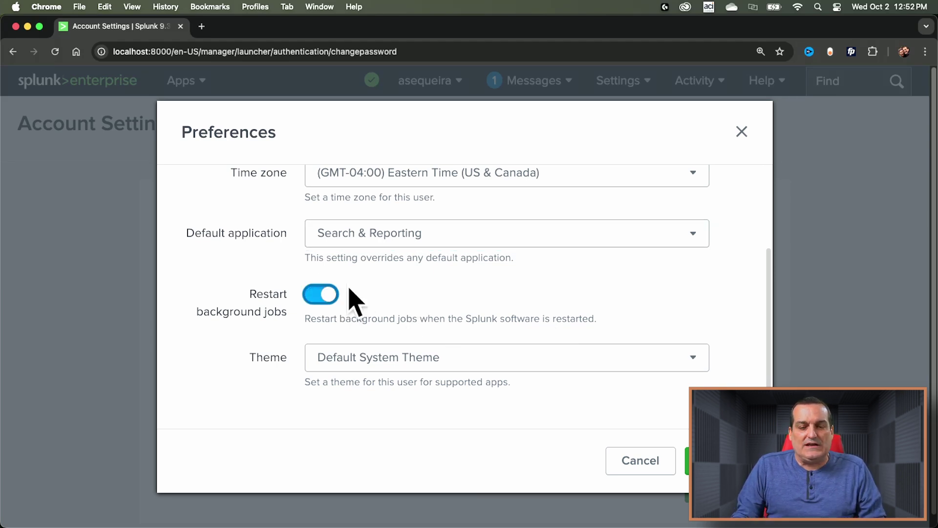
{"action": "left_click", "coordinate": [444, 367]}
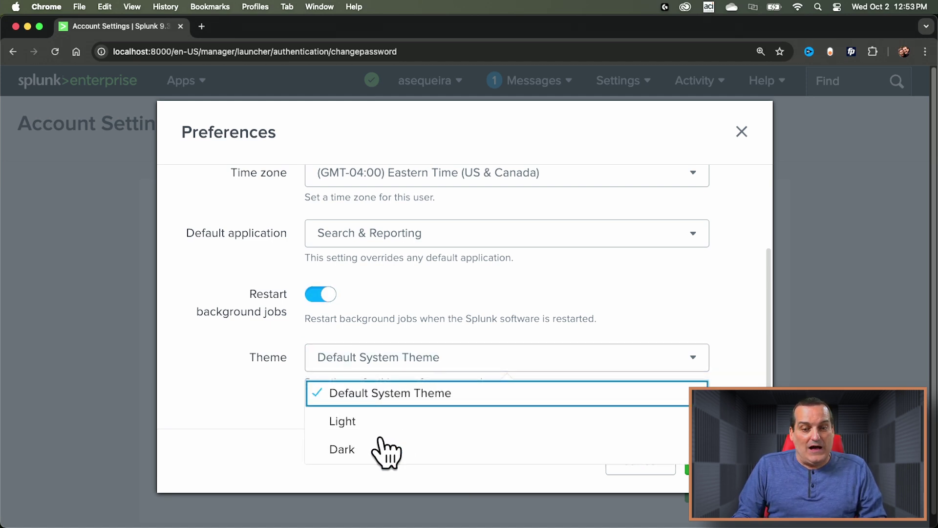
{"action": "left_click", "coordinate": [371, 449]}
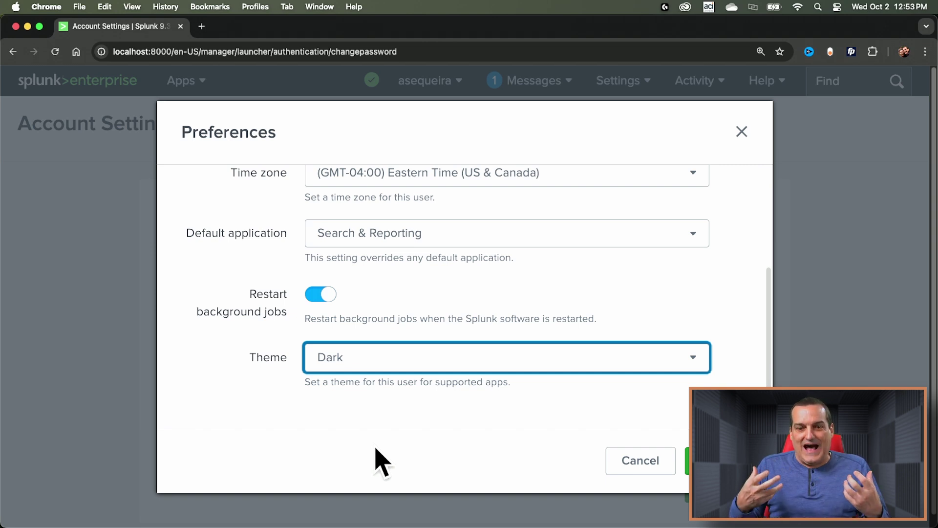
{"action": "scroll", "coordinate": [446, 434], "scroll_direction": "up", "scroll_amount": 2}
{"action": "scroll", "coordinate": [449, 430], "scroll_direction": "up", "scroll_amount": 3}
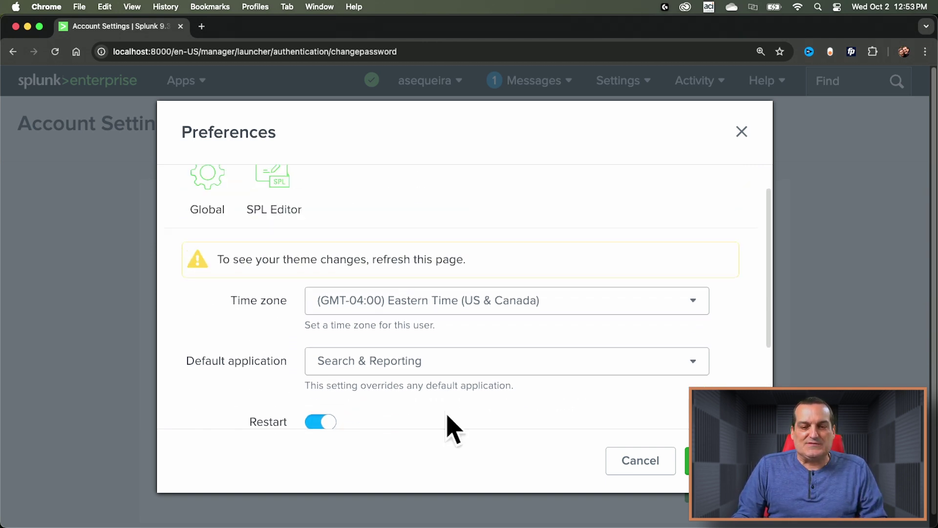
{"action": "scroll", "coordinate": [448, 430], "scroll_direction": "up", "scroll_amount": 2}
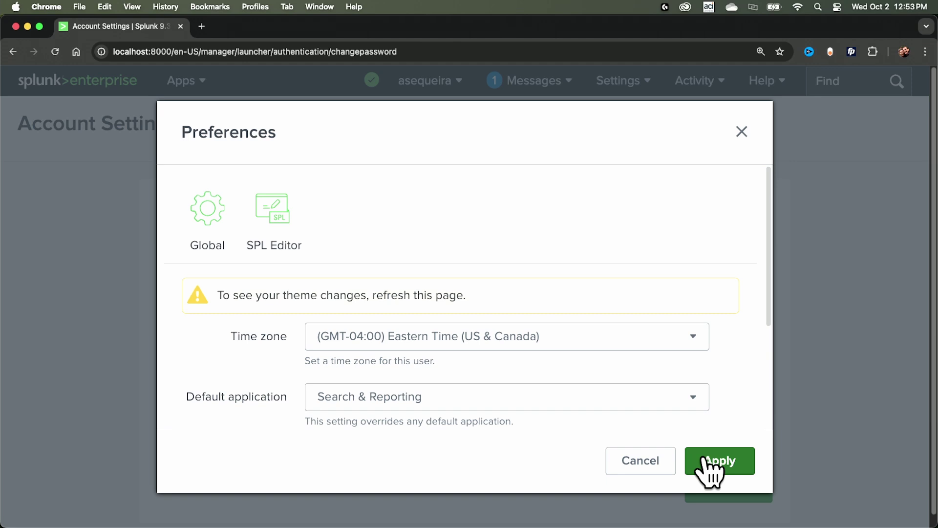
{"action": "left_click", "coordinate": [707, 464]}
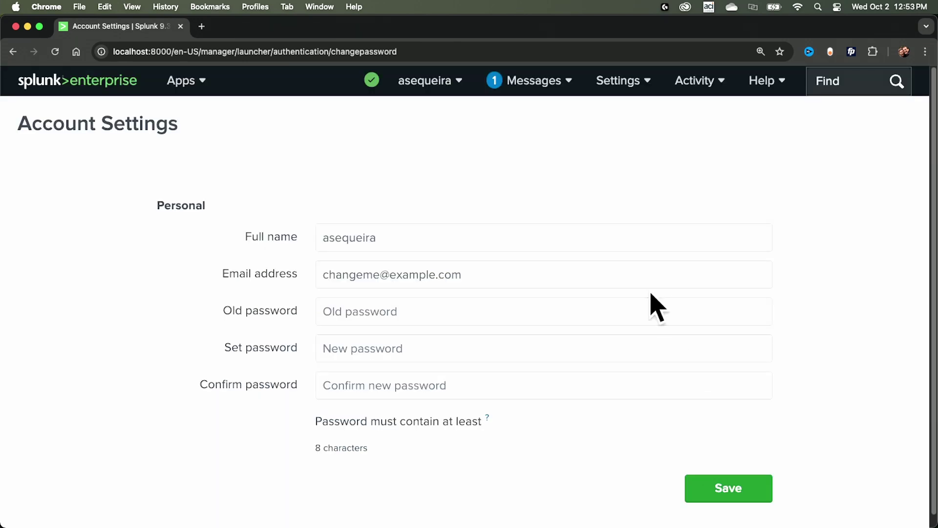
{"action": "left_click", "coordinate": [443, 87]}
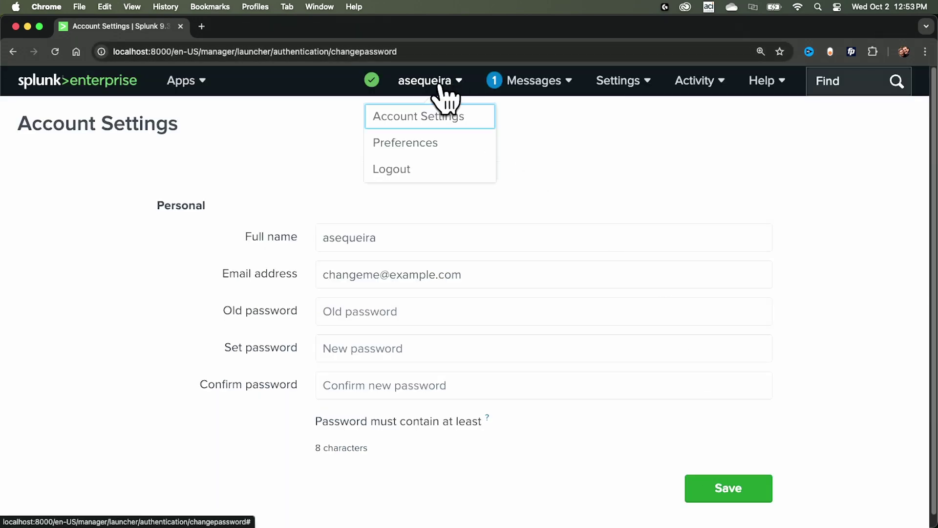
{"action": "left_click", "coordinate": [421, 142]}
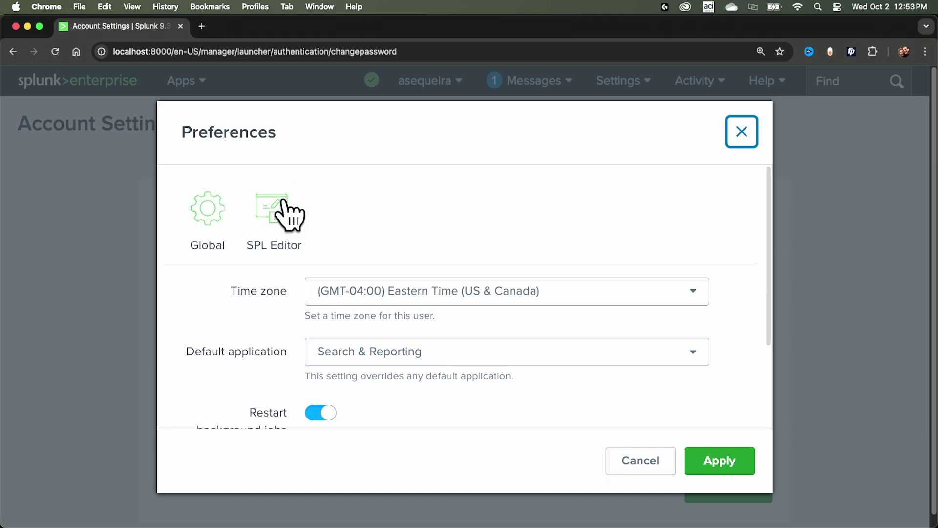
{"action": "left_click", "coordinate": [277, 211]}
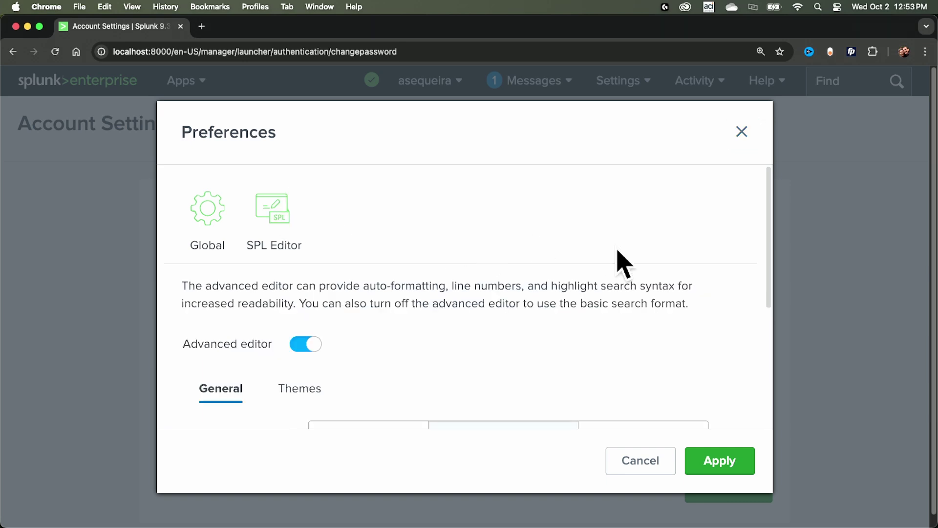
{"action": "scroll", "coordinate": [620, 257], "scroll_direction": "down", "scroll_amount": 2}
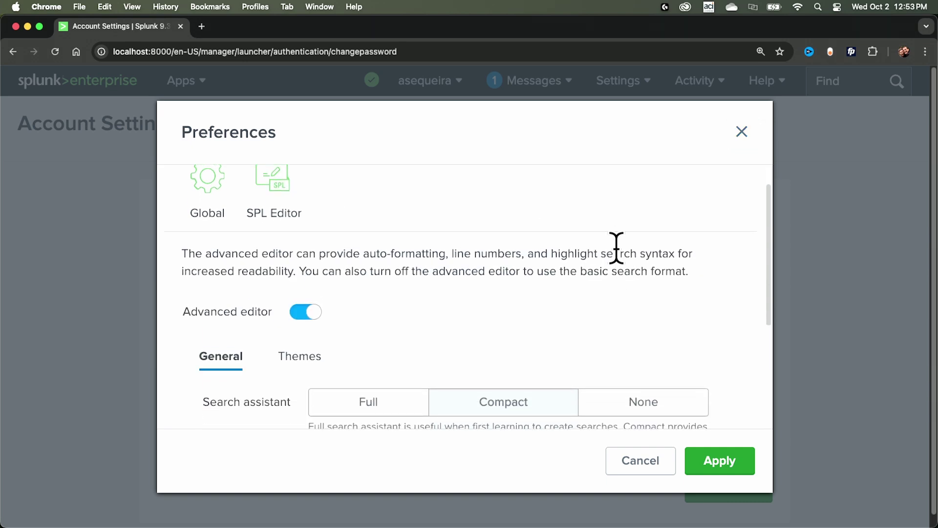
{"action": "scroll", "coordinate": [599, 266], "scroll_direction": "down", "scroll_amount": 4}
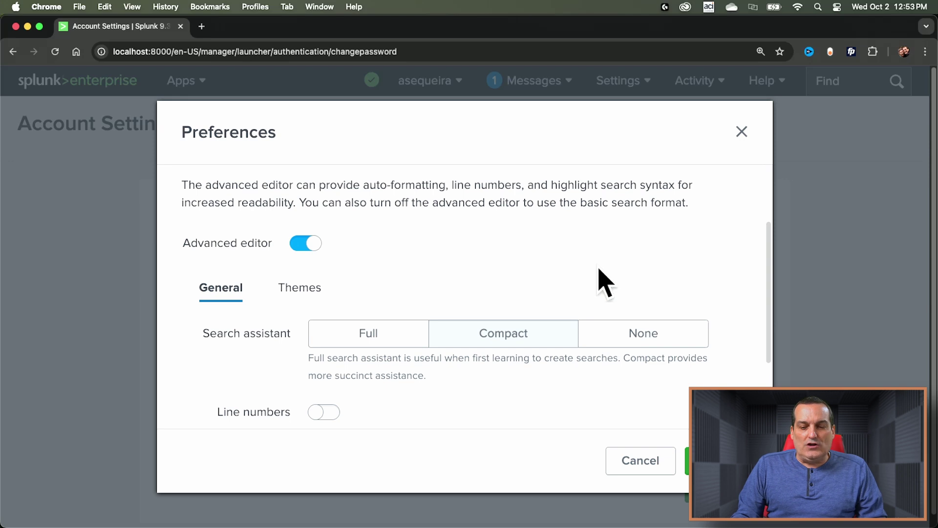
{"action": "scroll", "coordinate": [562, 310], "scroll_direction": "up", "scroll_amount": 4}
{"action": "scroll", "coordinate": [432, 338], "scroll_direction": "up", "scroll_amount": 2}
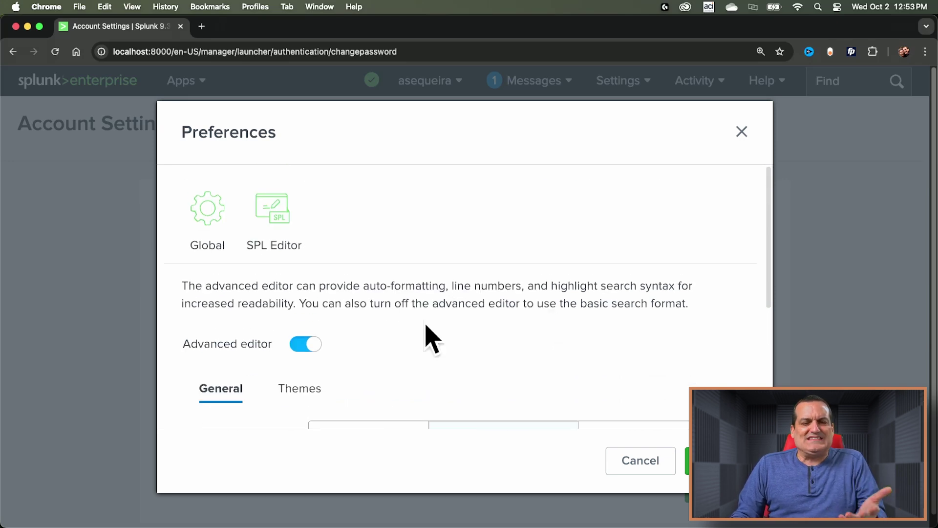
{"action": "left_click", "coordinate": [641, 461]}
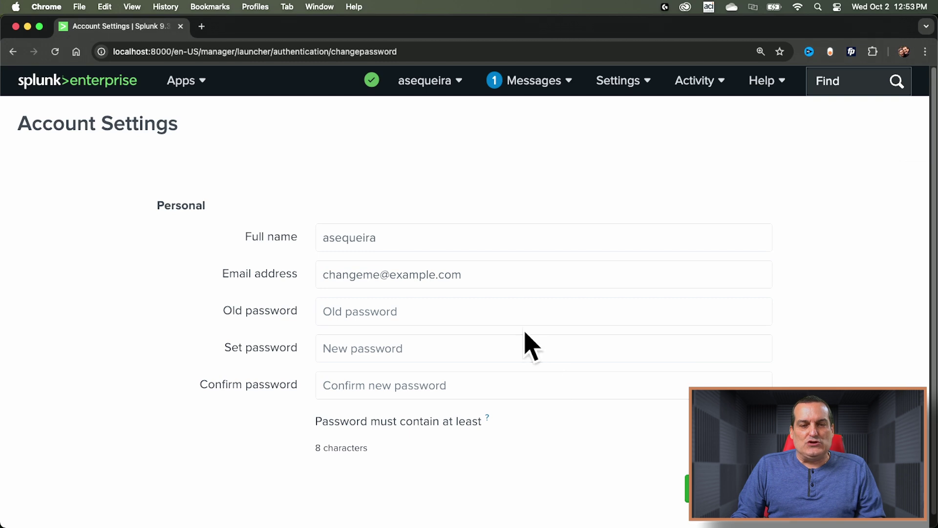
Run 'index = test fail*' in the Search app and widen the range to All time.
{"action": "left_click", "coordinate": [65, 82]}
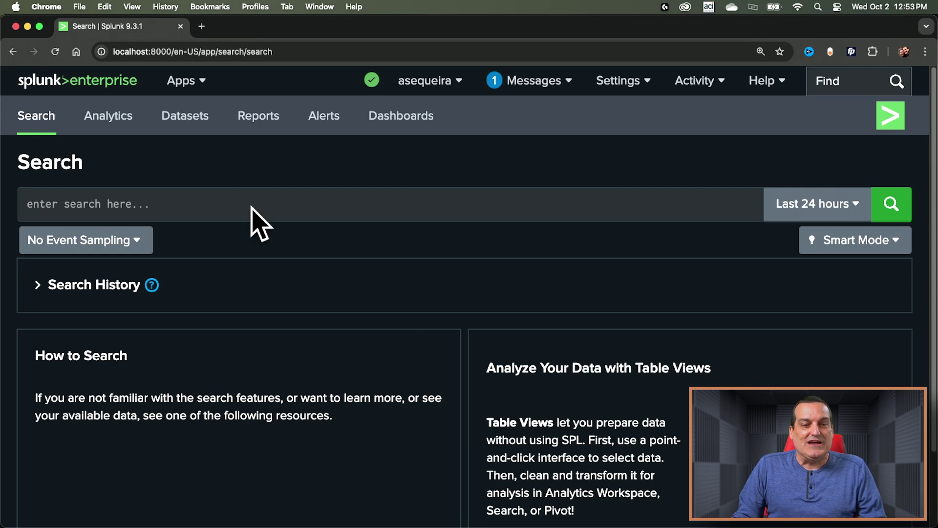
{"action": "left_click", "coordinate": [84, 84]}
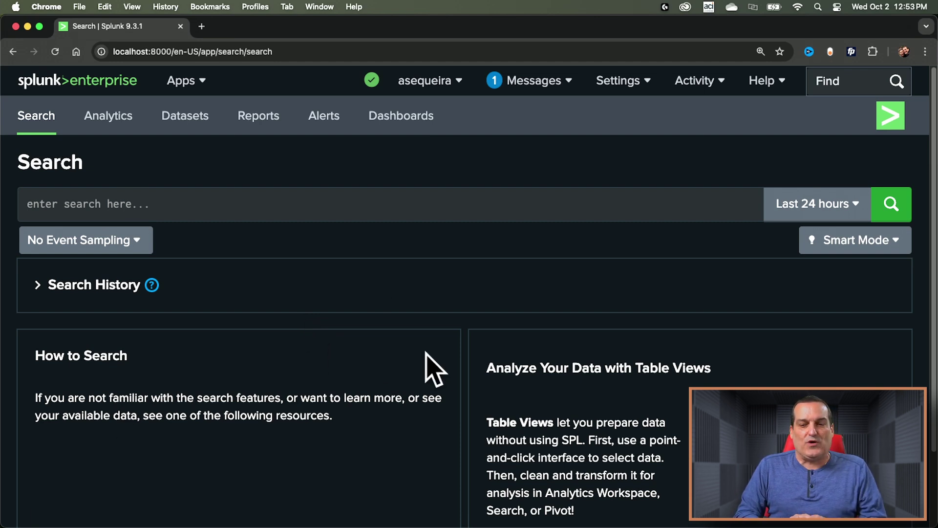
{"action": "left_click", "coordinate": [180, 203]}
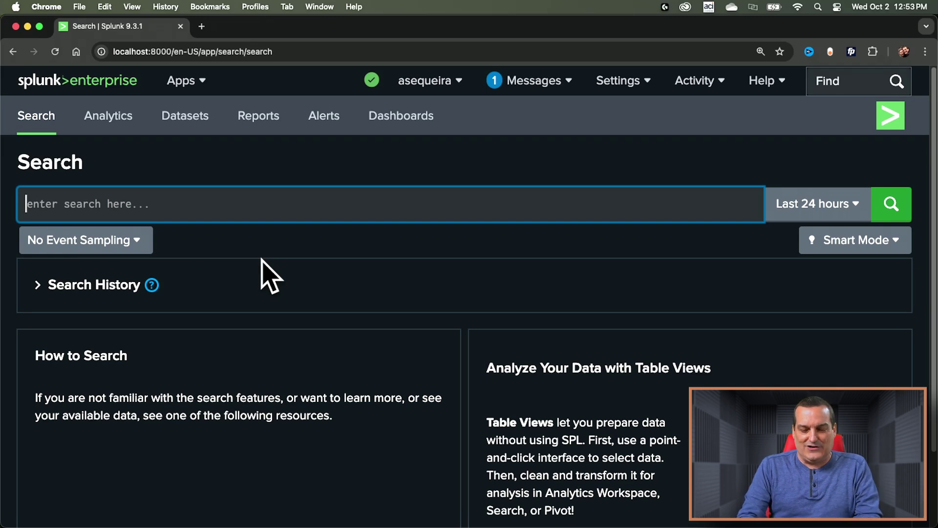
{"action": "type", "text": "index = "}
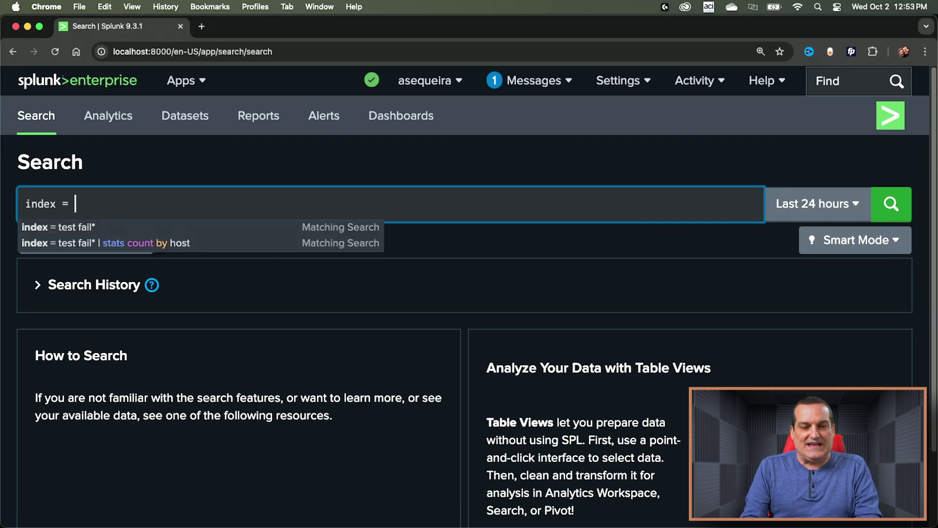
{"action": "type", "text": "test fa"}
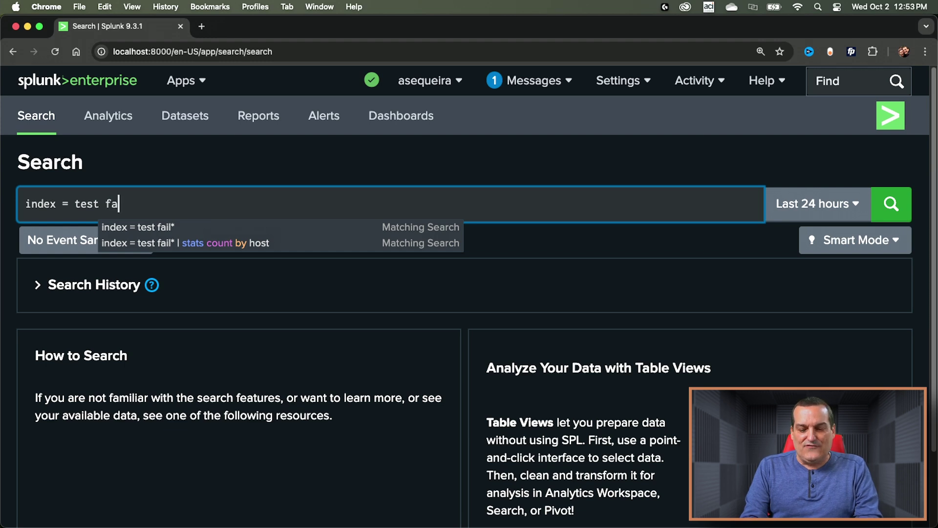
{"action": "type", "text": "il*"}
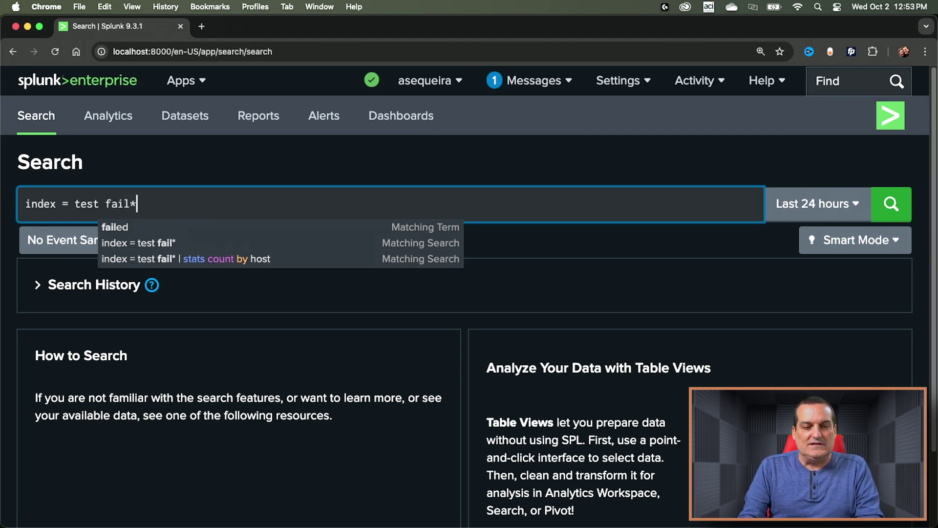
{"action": "key", "text": "Return"}
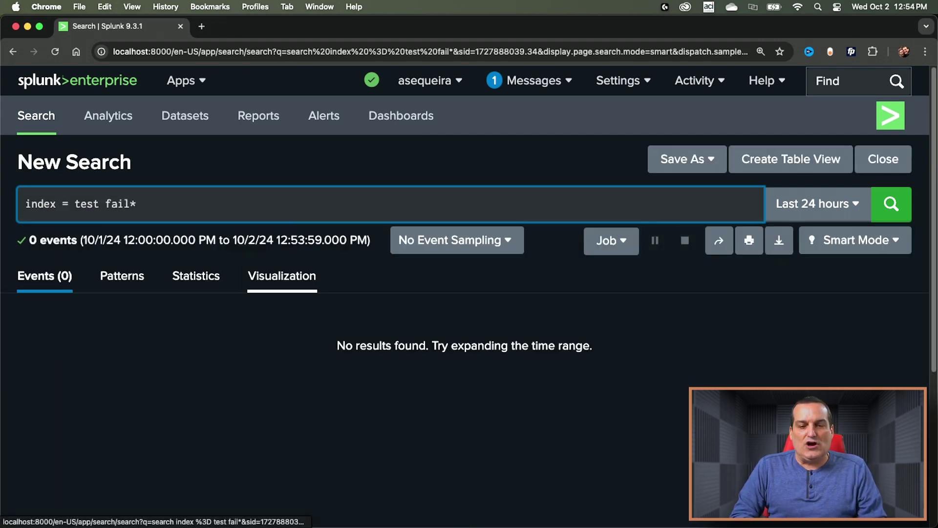
{"action": "left_click", "coordinate": [848, 215]}
{"action": "left_click", "coordinate": [765, 195]}
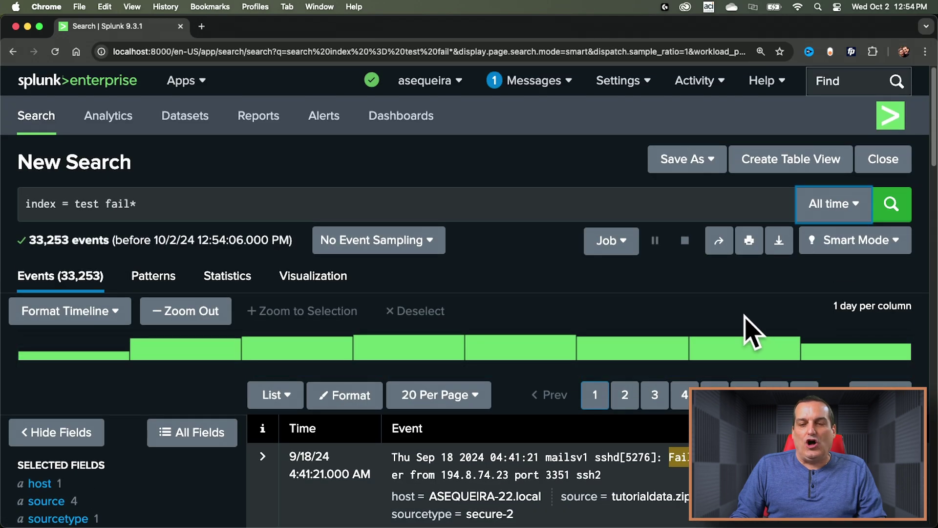
Switch the time range to Last 24 hours and back to All time, then select fail*.
{"action": "left_click", "coordinate": [827, 213]}
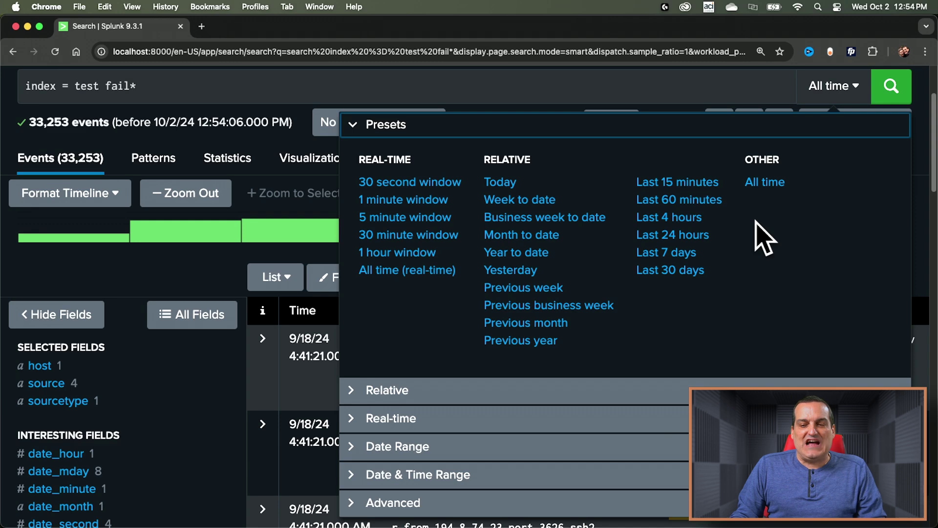
{"action": "left_click", "coordinate": [693, 238]}
{"action": "scroll", "coordinate": [799, 295], "scroll_direction": "up", "scroll_amount": 3}
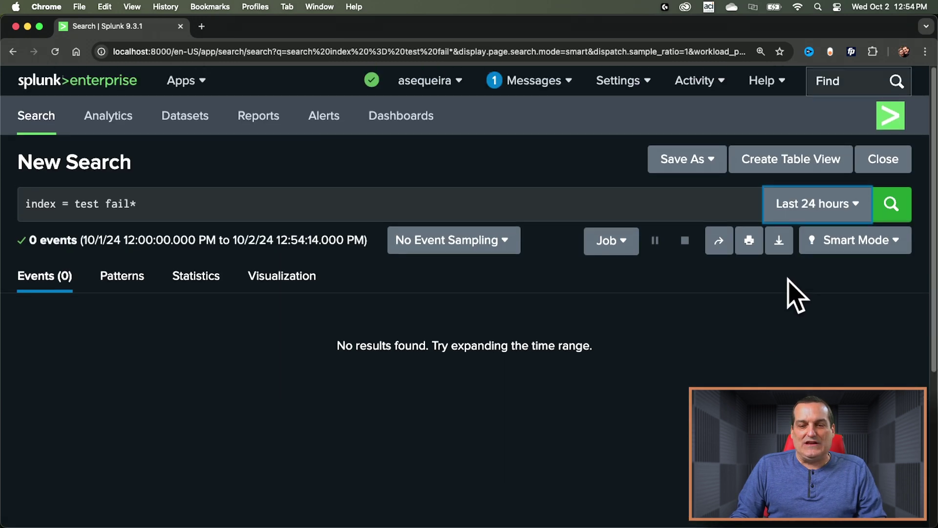
{"action": "left_click", "coordinate": [834, 217]}
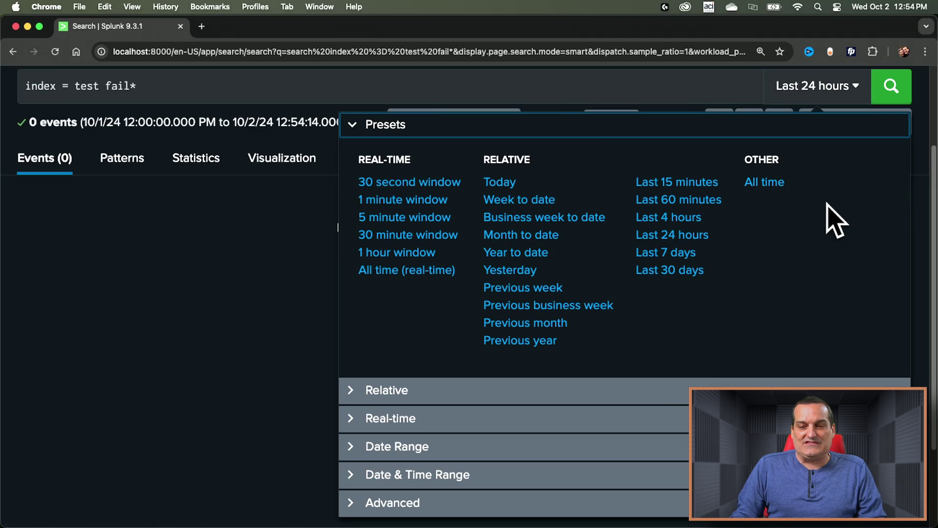
{"action": "left_click", "coordinate": [770, 185]}
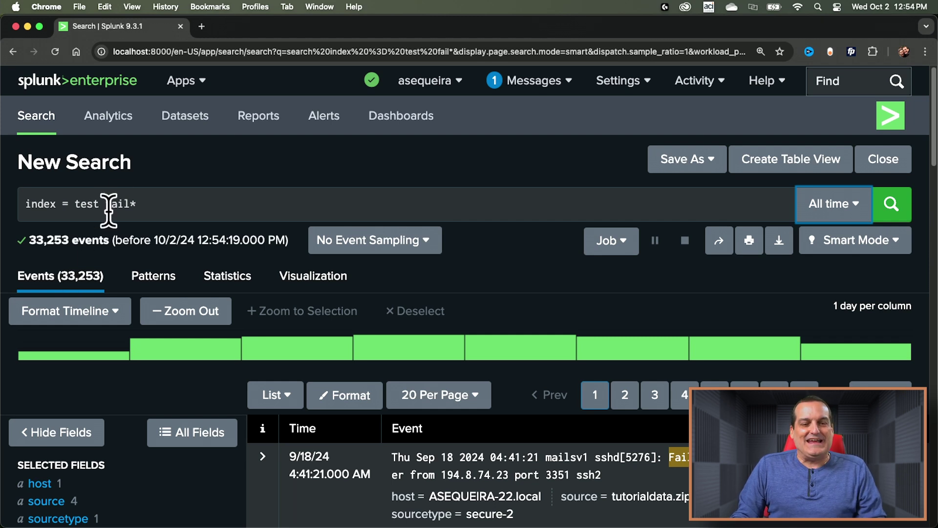
{"action": "left_click_drag", "start_coordinate": [104, 203], "coordinate": [168, 203]}
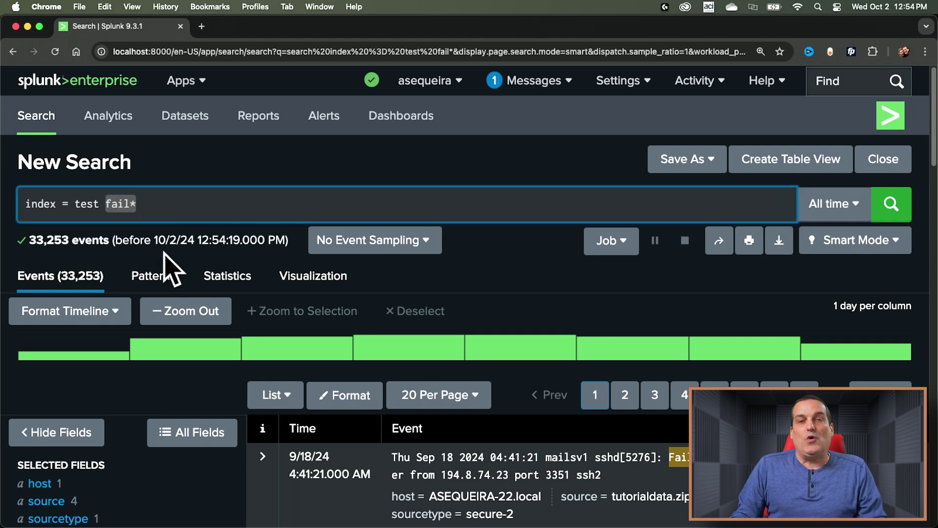
Delete the old query text so the search bar is empty, leaving the 33,253 events listed.
{"action": "left_click", "coordinate": [179, 213]}
{"action": "scroll", "coordinate": [527, 462], "scroll_direction": "down", "scroll_amount": 1}
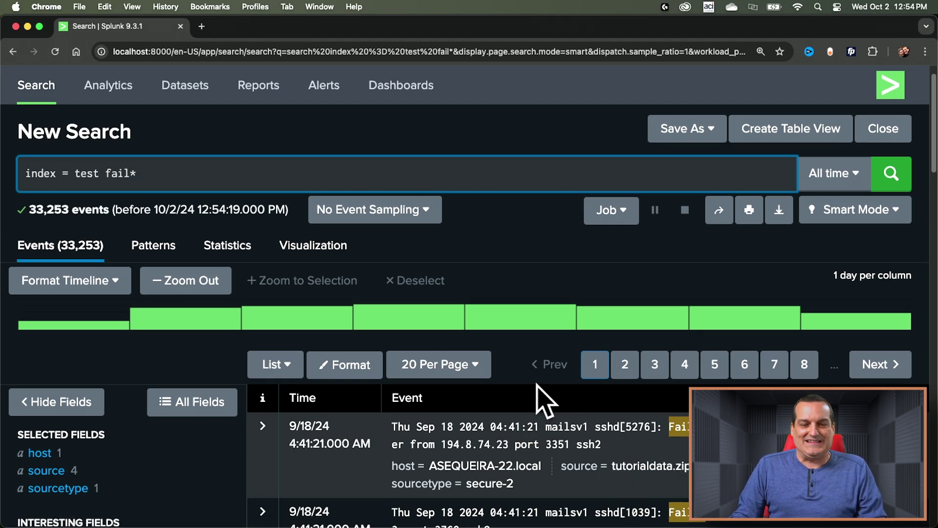
{"action": "scroll", "coordinate": [543, 399], "scroll_direction": "up", "scroll_amount": 1}
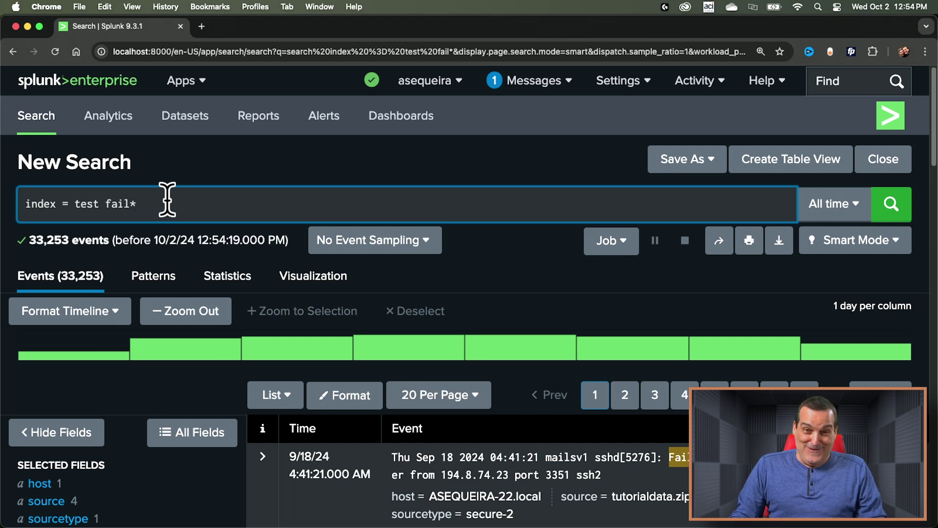
{"action": "left_click_drag", "start_coordinate": [172, 203], "coordinate": [17, 203]}
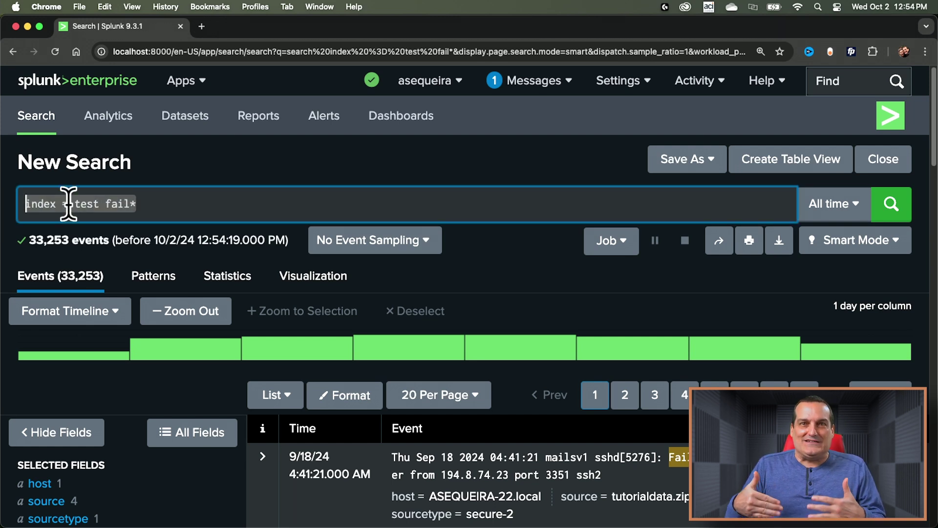
{"action": "left_click", "coordinate": [155, 199]}
{"action": "type", "text": "|"}
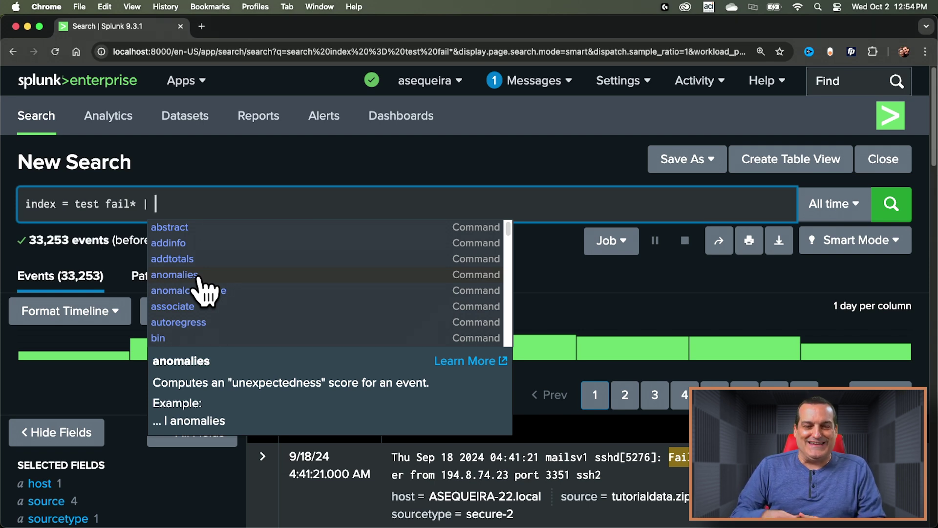
{"action": "left_click", "coordinate": [172, 203]}
{"action": "key", "text": "BackSpace"}
{"action": "key", "text": "BackSpace"}
{"action": "key", "text": "BackSpace"}
{"action": "key", "text": "BackSpace"}
{"action": "key", "text": "BackSpace"}
{"action": "key", "text": "BackSpace"}
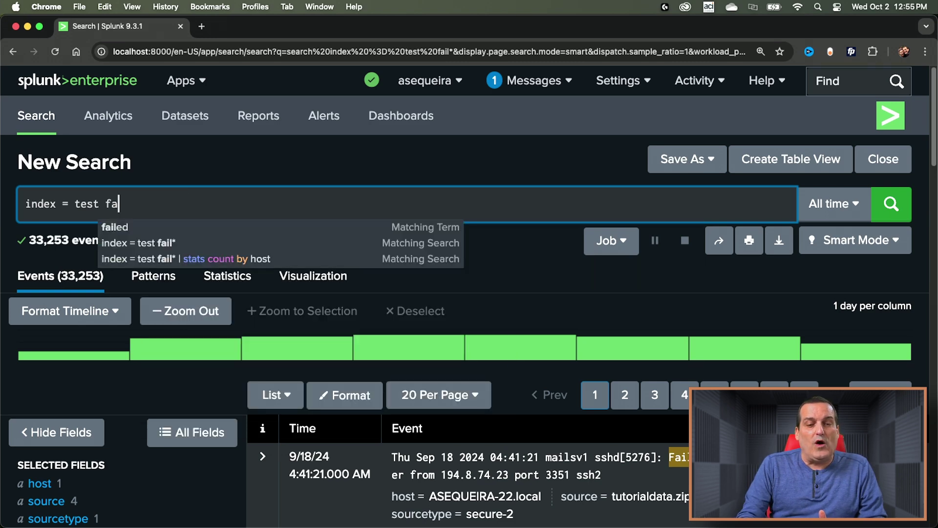
{"action": "key", "text": "BackSpace"}
{"action": "key", "text": "BackSpace"}
{"action": "key", "text": "BackSpace"}
{"action": "key", "text": "BackSpace"}
{"action": "key", "text": "BackSpace"}
{"action": "key", "text": "BackSpace"}
{"action": "key", "text": "BackSpace"}
{"action": "key", "text": "BackSpace"}
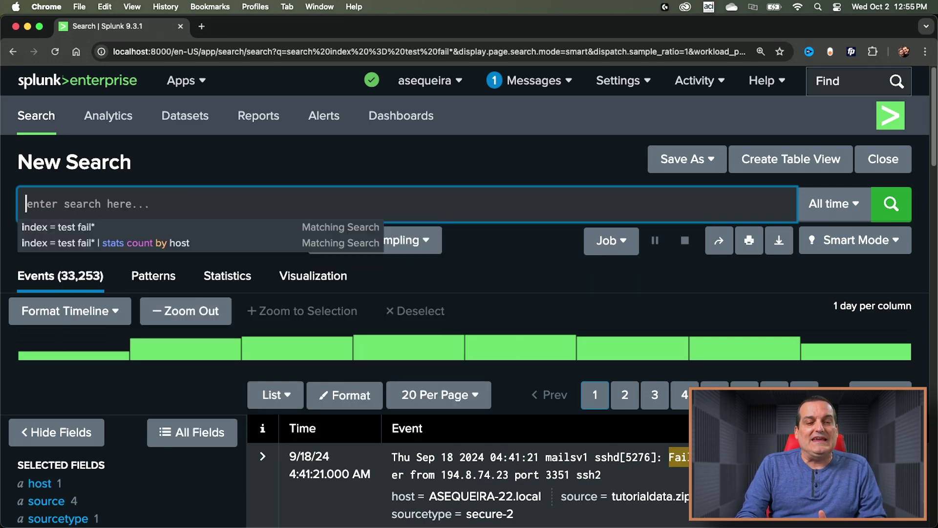
In the SPL Editor preferences, toggle Advanced editor off and back on, then choose Full assistance.
{"action": "left_click", "coordinate": [429, 82]}
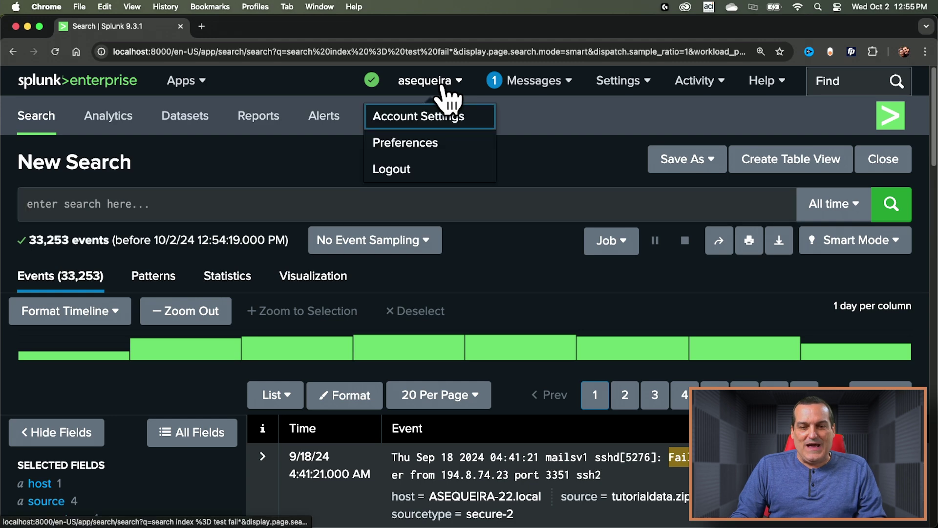
{"action": "left_click", "coordinate": [417, 144]}
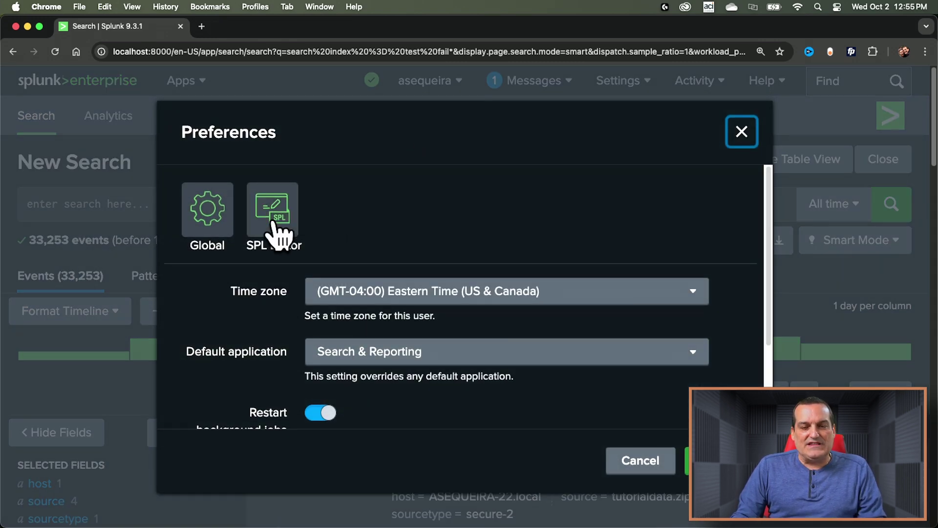
{"action": "left_click", "coordinate": [272, 220]}
{"action": "scroll", "coordinate": [528, 219], "scroll_direction": "down", "scroll_amount": 2}
{"action": "scroll", "coordinate": [527, 220], "scroll_direction": "down", "scroll_amount": 2}
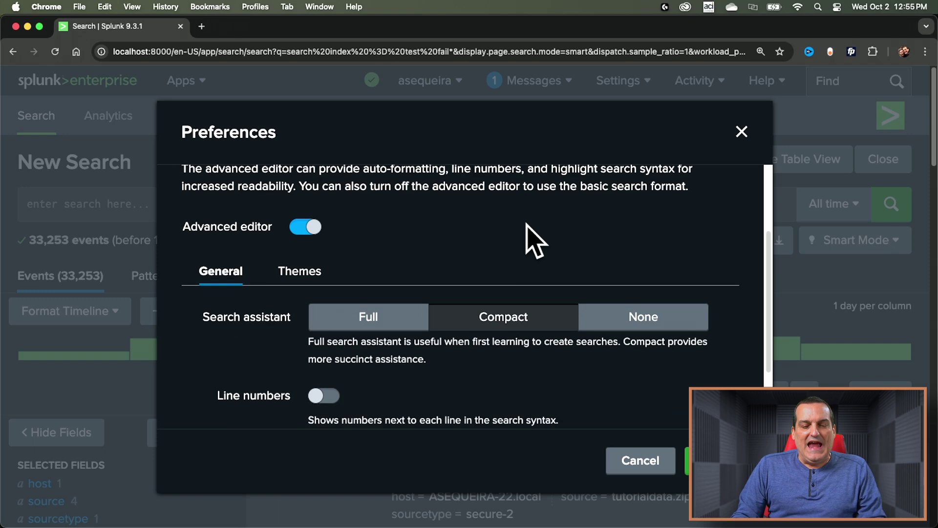
{"action": "left_click", "coordinate": [314, 226]}
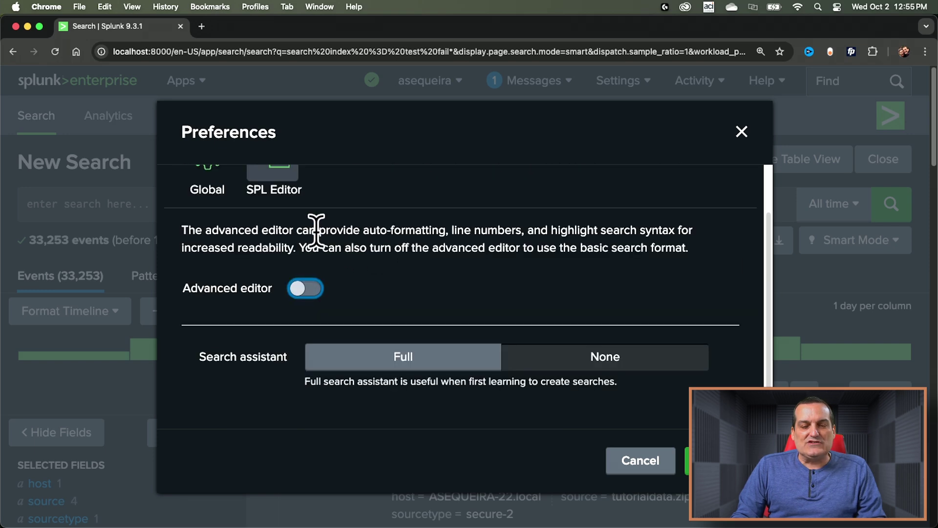
{"action": "left_click", "coordinate": [305, 289]}
{"action": "scroll", "coordinate": [432, 273], "scroll_direction": "down", "scroll_amount": 1}
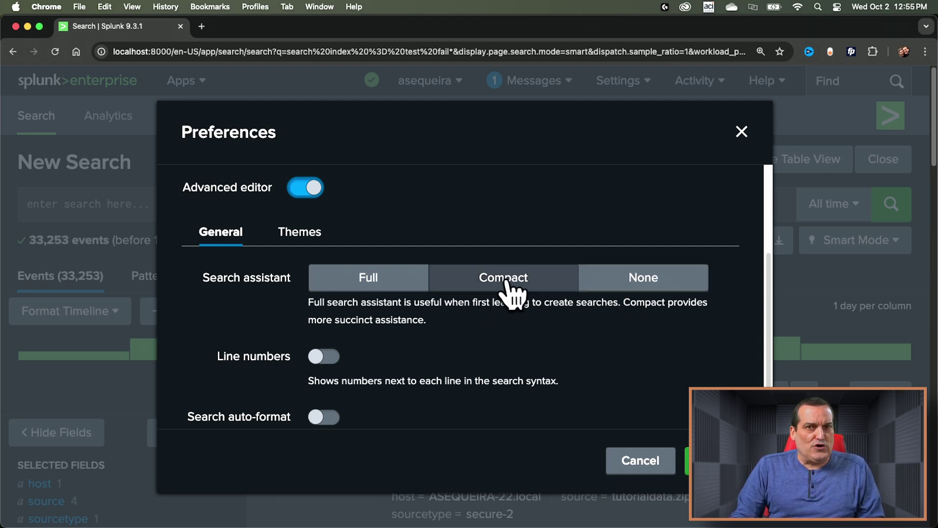
{"action": "scroll", "coordinate": [511, 292], "scroll_direction": "down", "scroll_amount": 1}
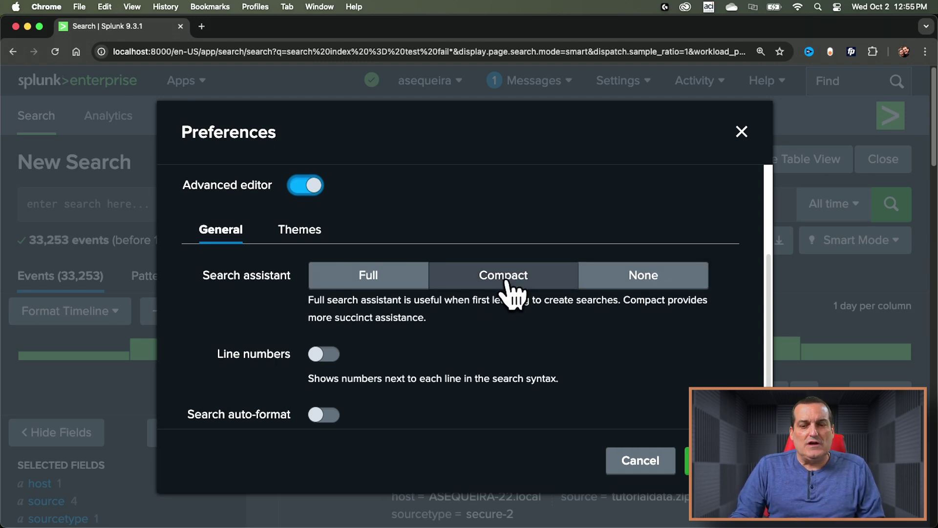
{"action": "scroll", "coordinate": [511, 292], "scroll_direction": "down", "scroll_amount": 1}
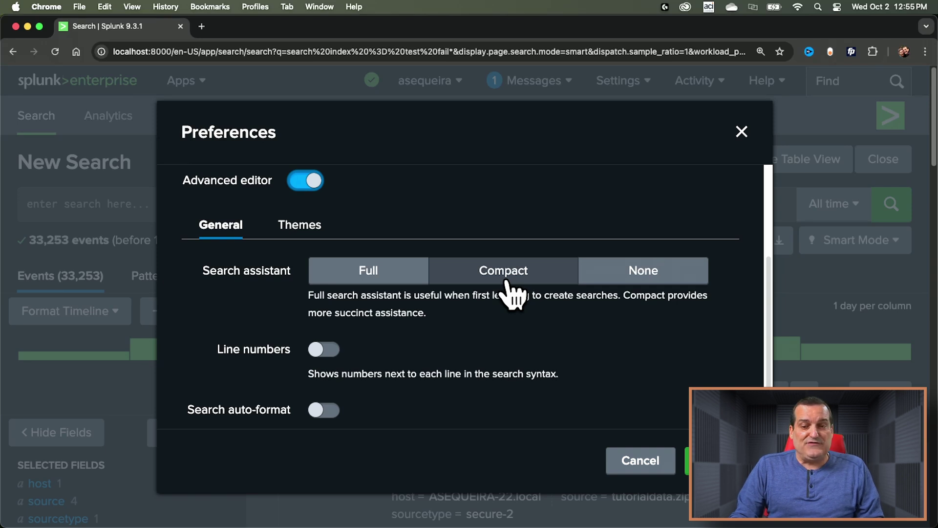
{"action": "left_click", "coordinate": [387, 284]}
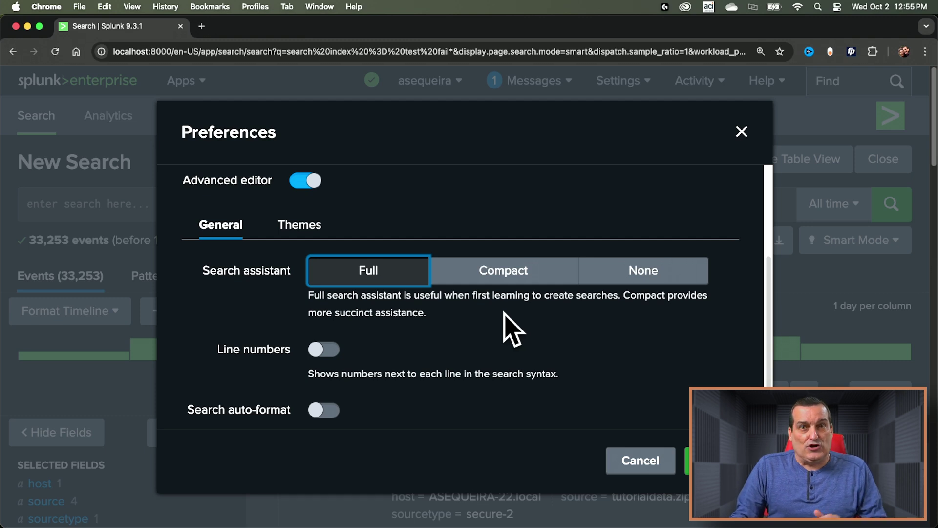
Switch the search assistant to Compact, enable line numbers and search auto-format, and apply.
{"action": "left_click", "coordinate": [502, 271]}
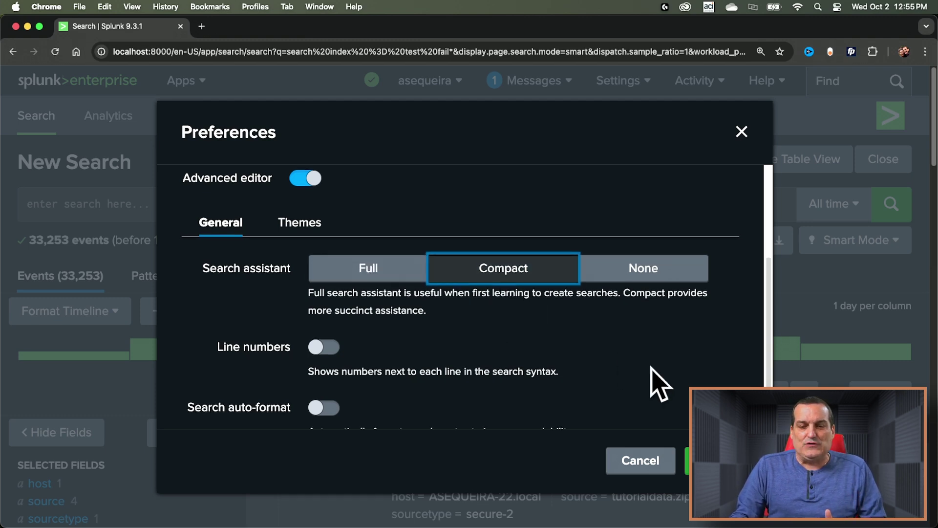
{"action": "scroll", "coordinate": [654, 383], "scroll_direction": "down", "scroll_amount": 2}
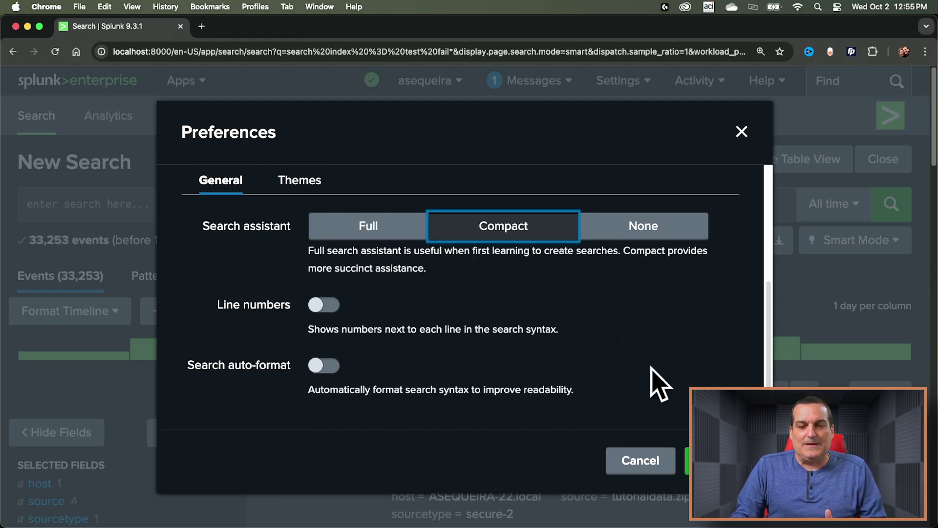
{"action": "left_click", "coordinate": [324, 308]}
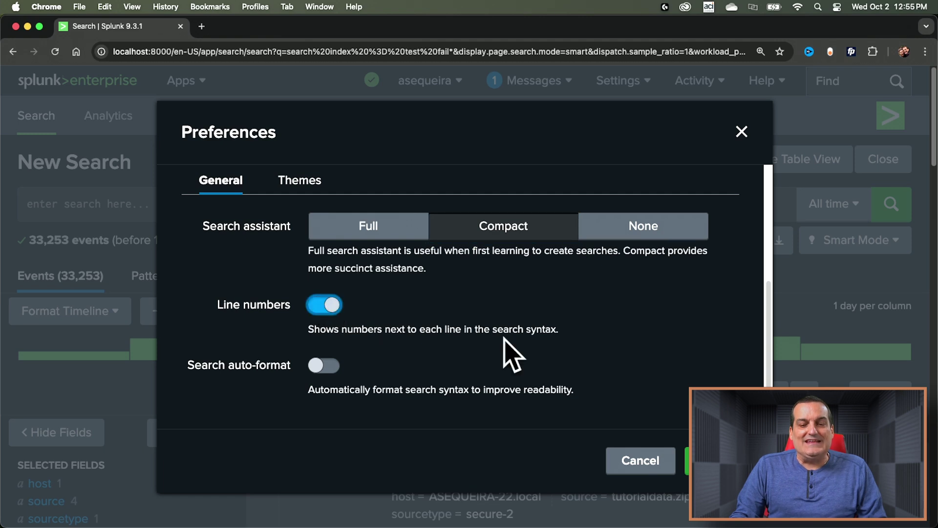
{"action": "left_click", "coordinate": [325, 367]}
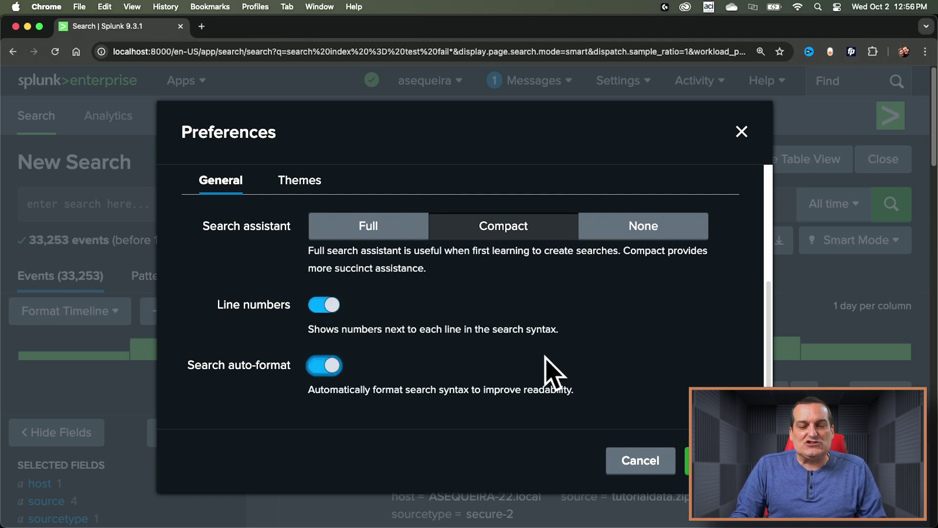
{"action": "scroll", "coordinate": [542, 367], "scroll_direction": "down", "scroll_amount": 2}
{"action": "scroll", "coordinate": [546, 358], "scroll_direction": "down", "scroll_amount": 5}
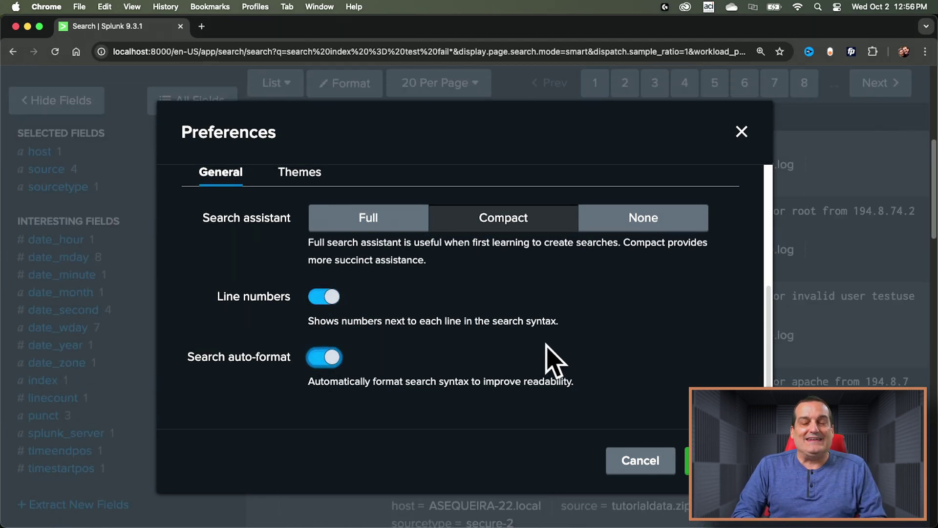
{"action": "scroll", "coordinate": [551, 328], "scroll_direction": "up", "scroll_amount": 3}
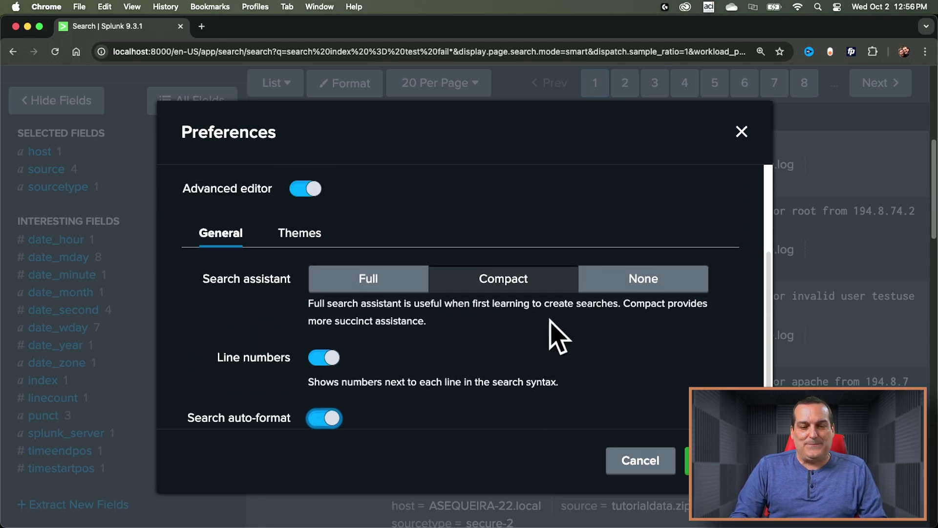
{"action": "scroll", "coordinate": [555, 335], "scroll_direction": "down", "scroll_amount": 1}
{"action": "scroll", "coordinate": [527, 323], "scroll_direction": "down", "scroll_amount": 2}
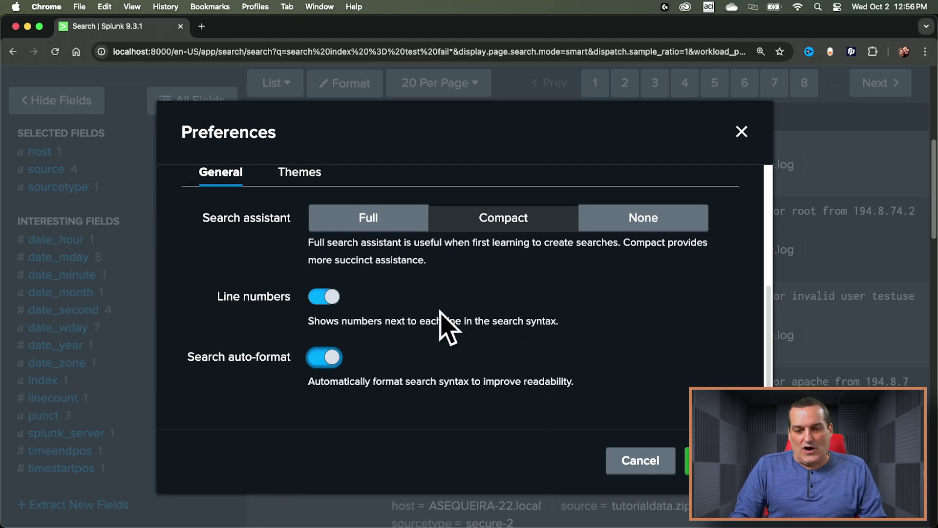
{"action": "left_click", "coordinate": [715, 460]}
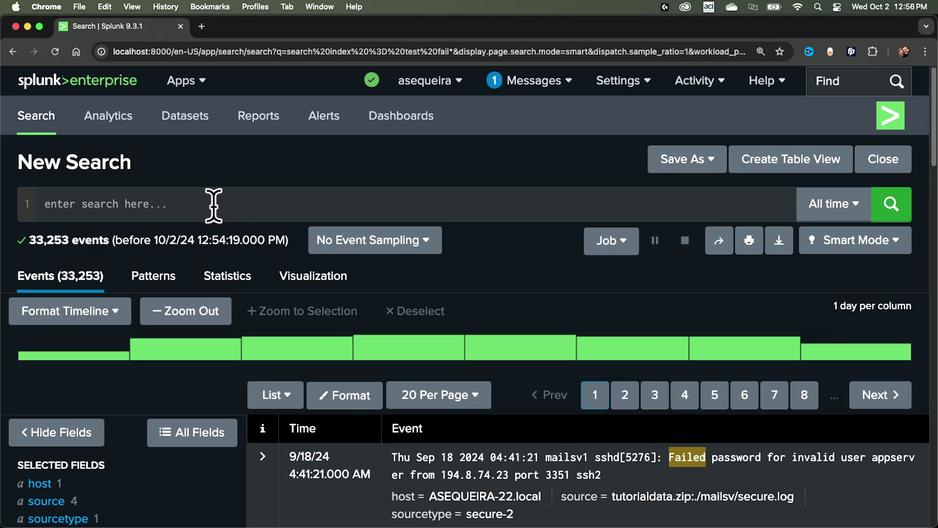
{"action": "left_click", "coordinate": [212, 205]}
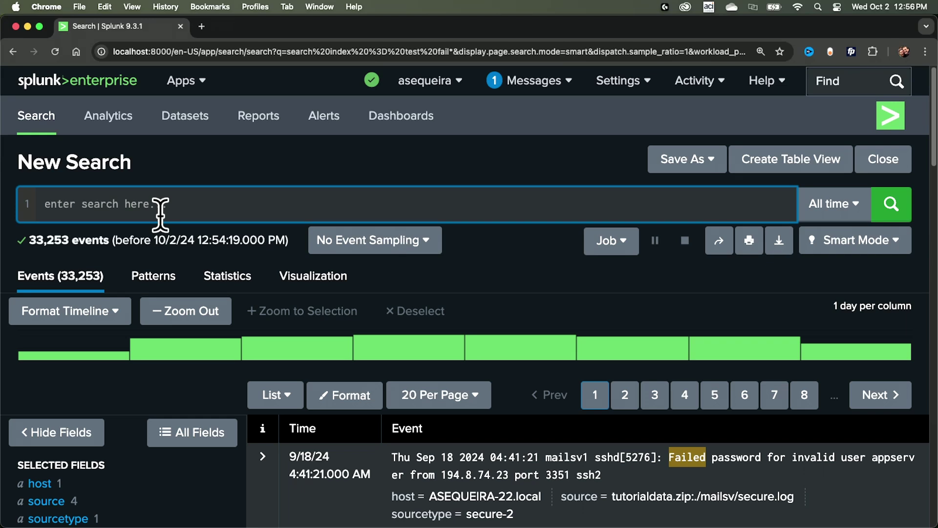
{"action": "type", "text": "index"}
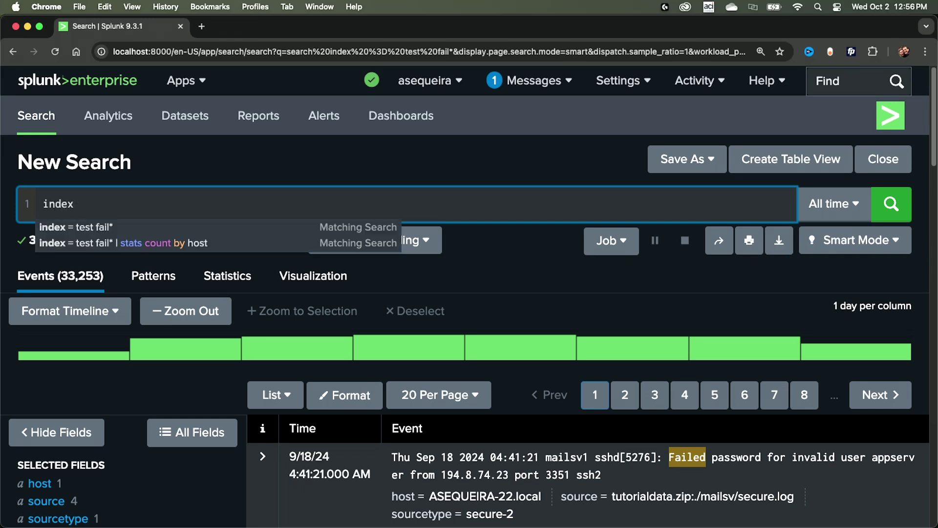
{"action": "type", "text": " = "}
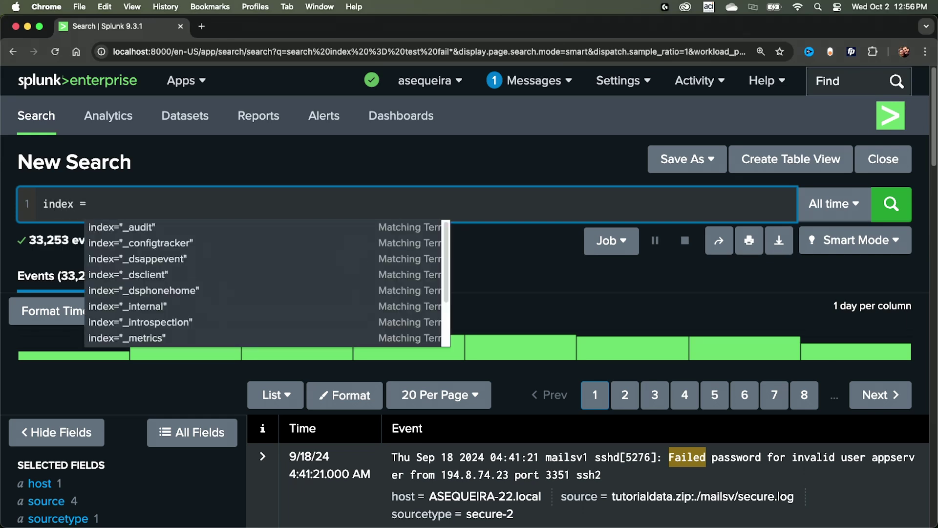
{"action": "type", "text": "test"}
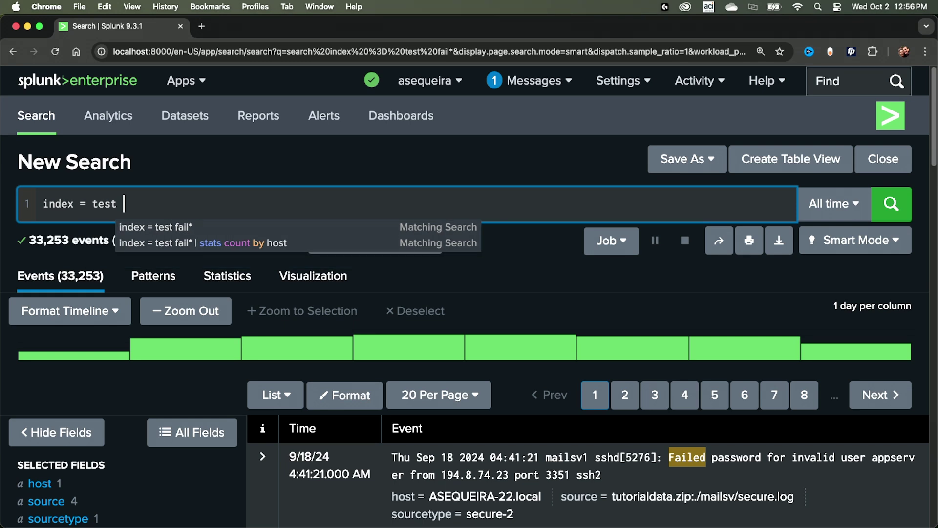
Add an empty second line below index = test and dismiss the command suggestions.
{"action": "key", "text": "shift+Return"}
{"action": "type", "text": "|"}
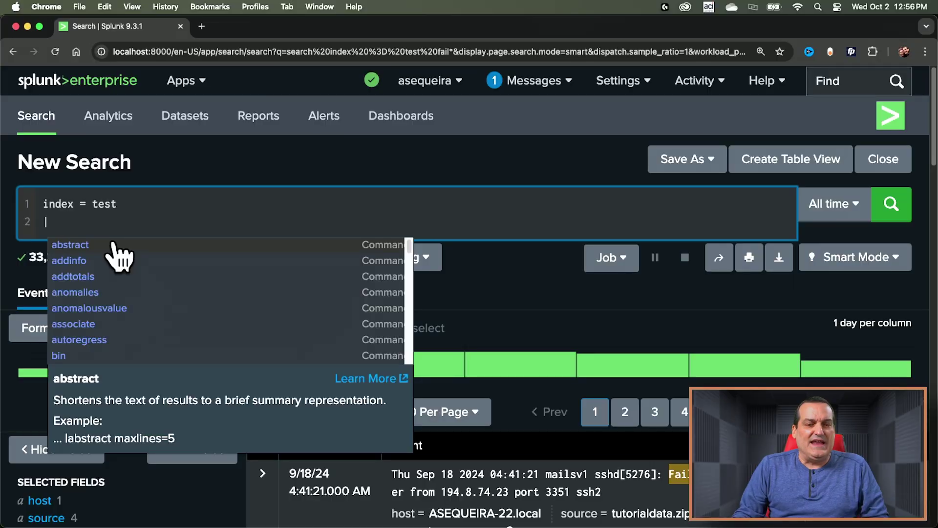
{"action": "left_click", "coordinate": [165, 217]}
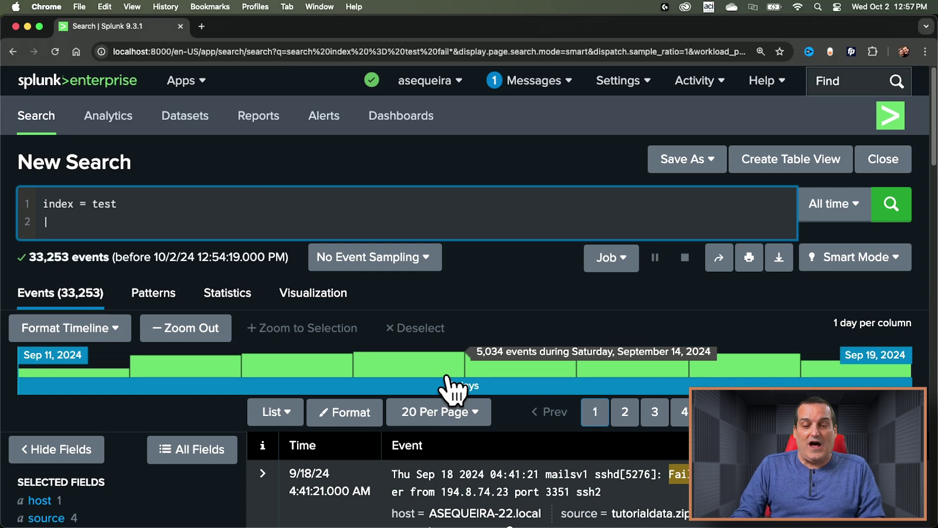
{"action": "scroll", "coordinate": [555, 339], "scroll_direction": "down", "scroll_amount": 3}
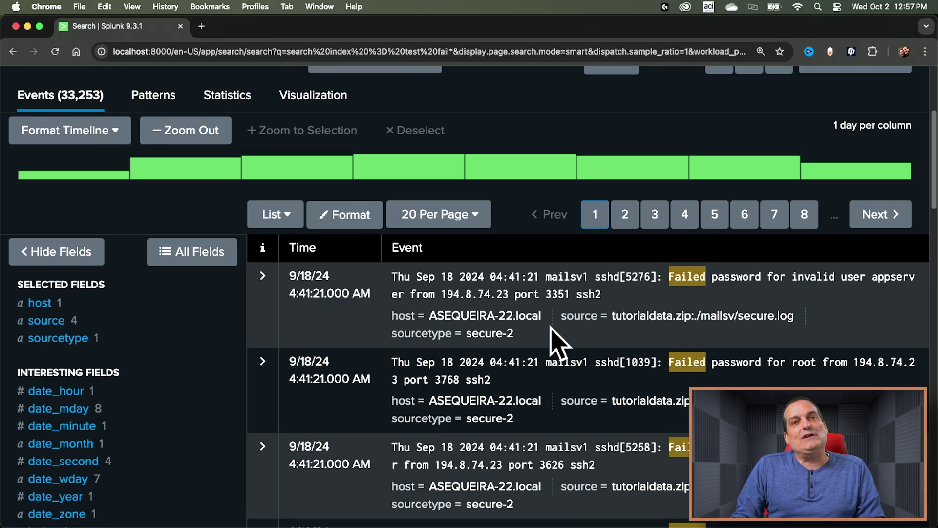
{"action": "scroll", "coordinate": [555, 338], "scroll_direction": "up", "scroll_amount": 3}
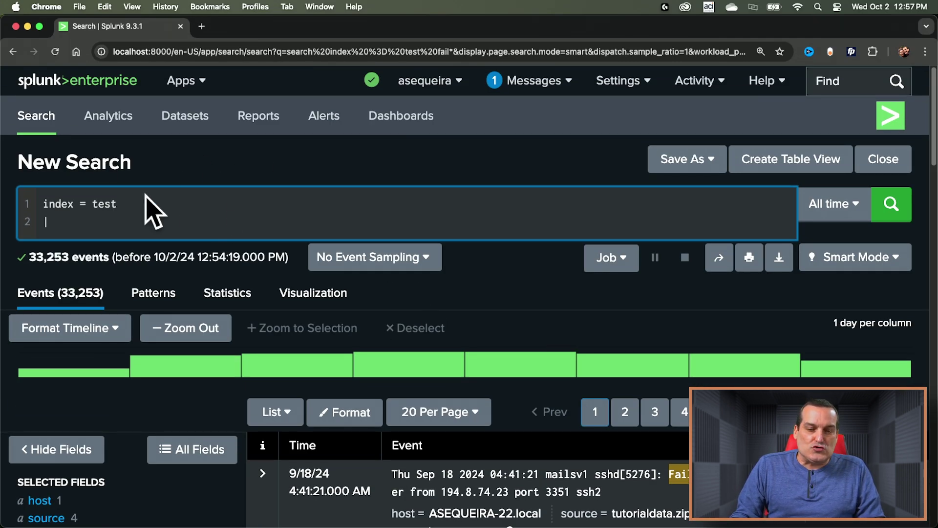
{"action": "type", "text": "|"}
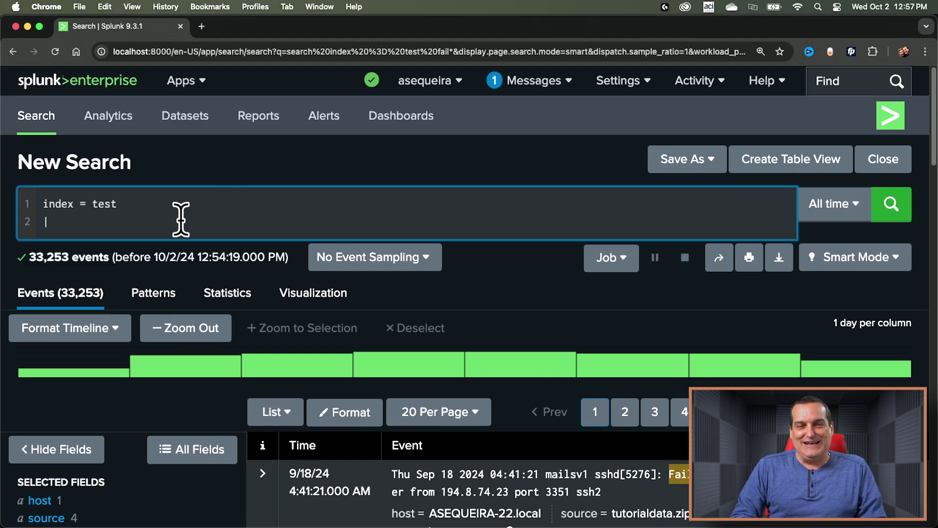